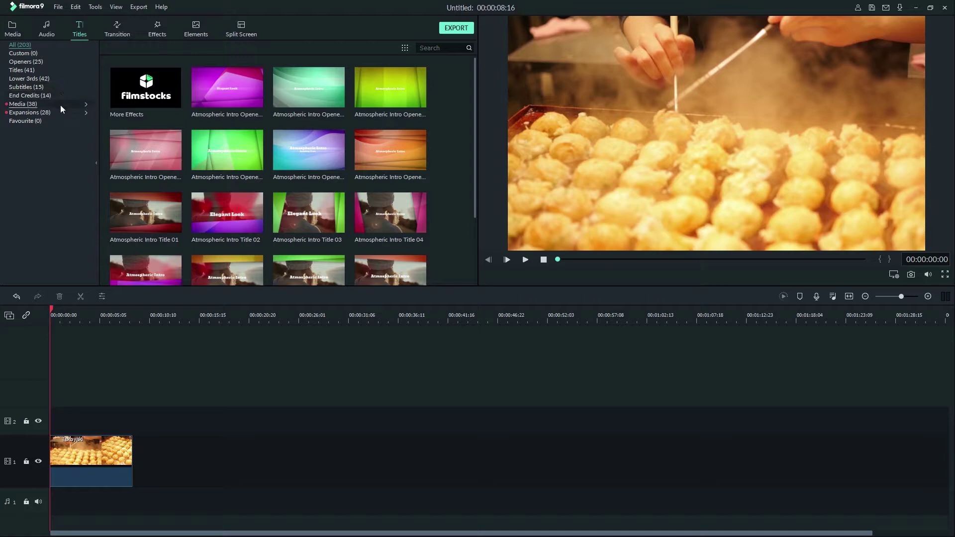
# - Preview the Title 2 template in the Titles category and add it to the start of video track 2
pyautogui.click(40, 70)
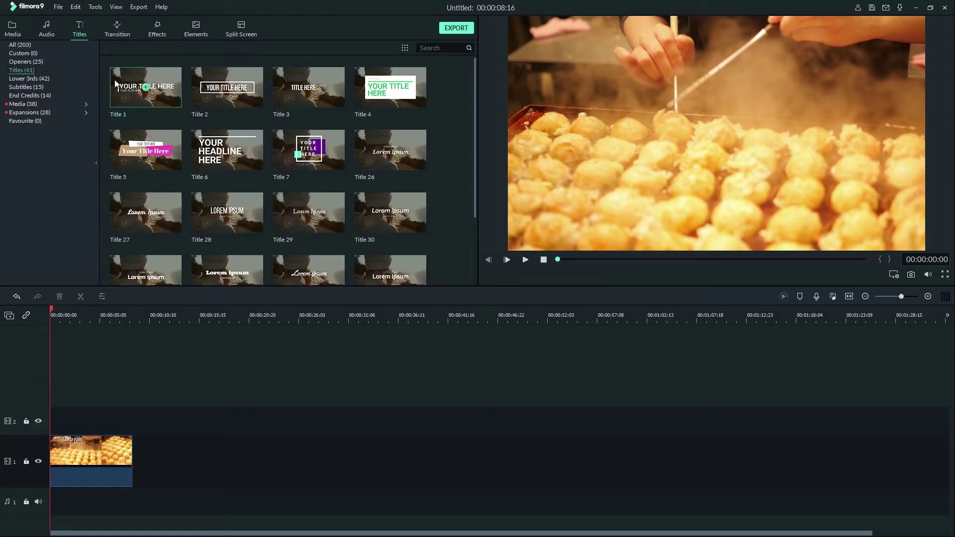
pyautogui.moveTo(240, 92)
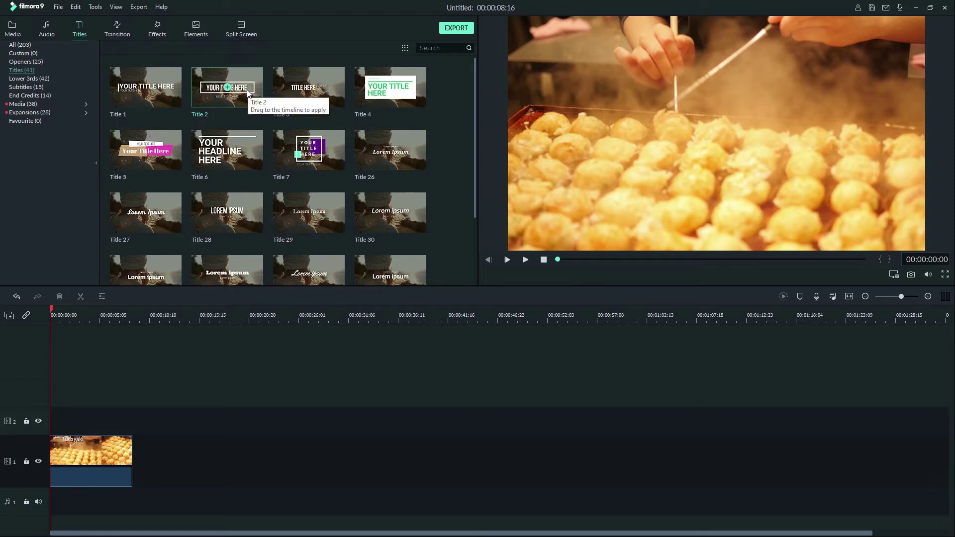
pyautogui.click(248, 93)
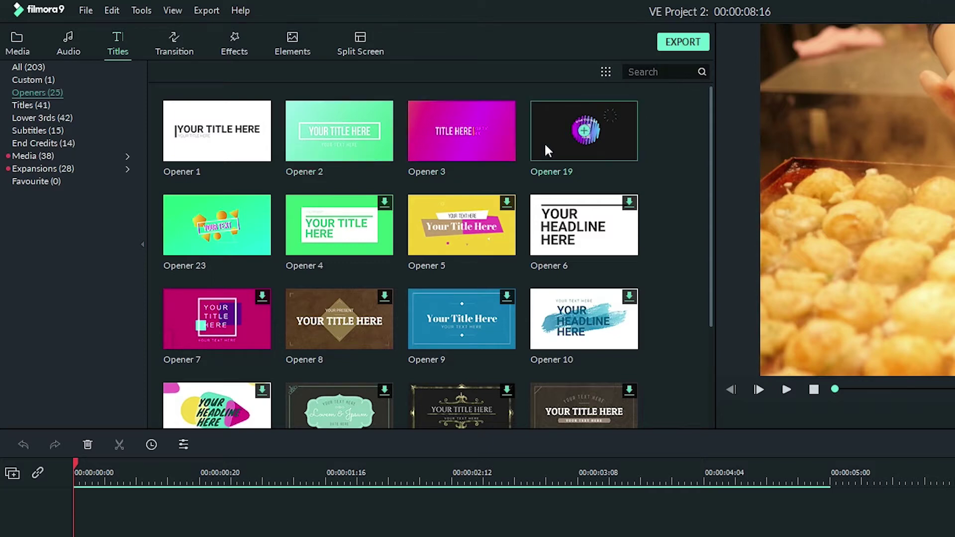
pyautogui.click(71, 105)
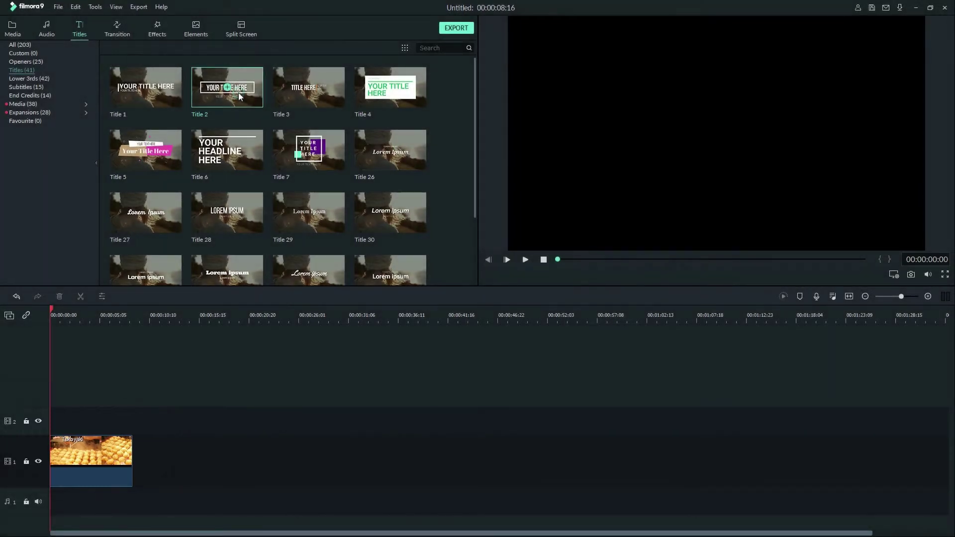
pyautogui.moveTo(240, 96); pyautogui.dragTo(46, 419)
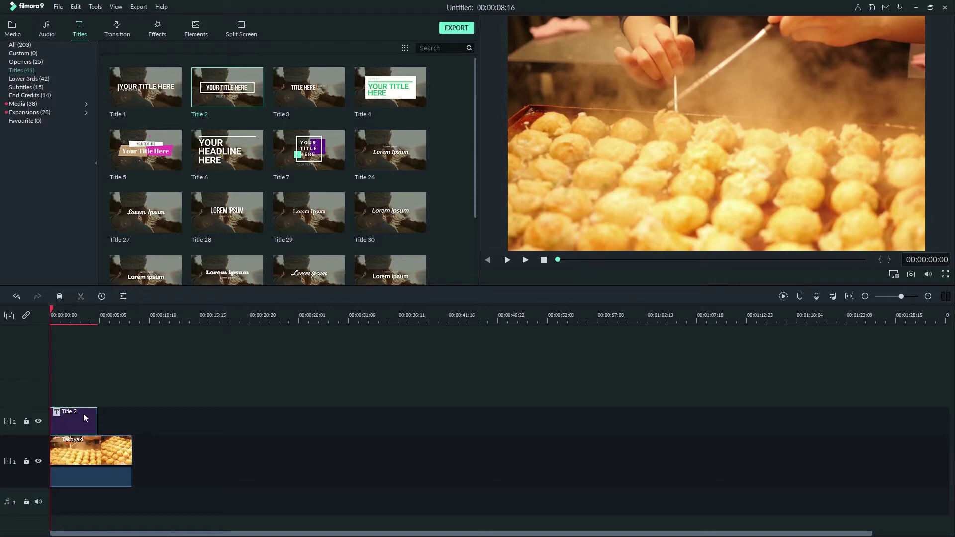
# - Open the Title 2 clip in the advanced text editor, look at the text presets and return to the customization settings
pyautogui.doubleClick(84, 416)
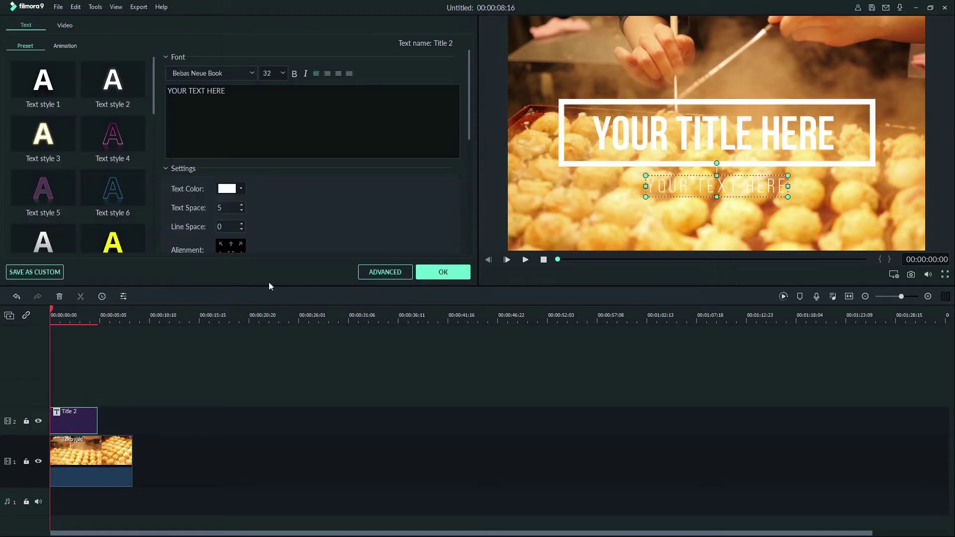
pyautogui.click(405, 273)
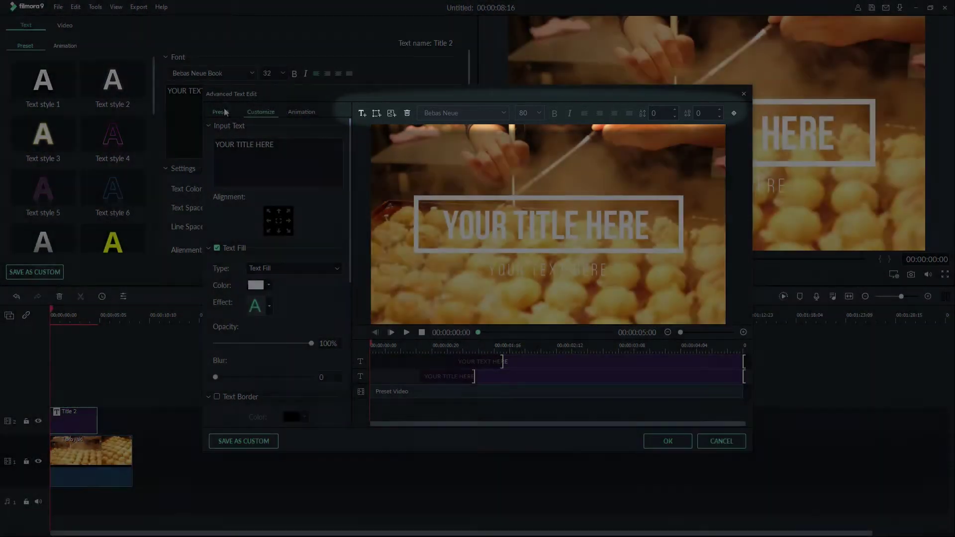
pyautogui.click(225, 110)
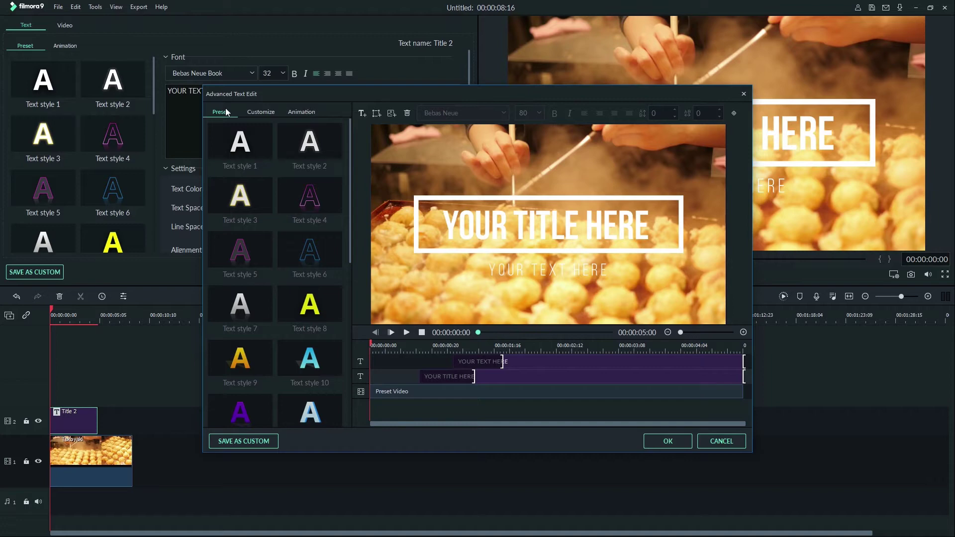
pyautogui.click(252, 112)
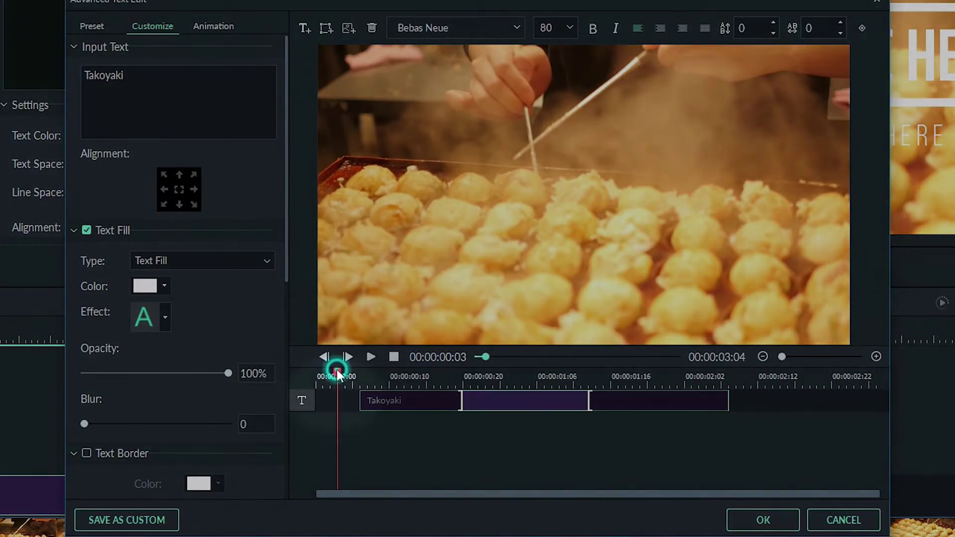
# - Scrub through the Takoyaki text on the editor timeline to review its opening animation, static section and closing animation
pyautogui.moveTo(336, 369)
pyautogui.mouseDown()
pyautogui.moveTo(382, 368)
pyautogui.moveTo(338, 377)
pyautogui.mouseUp()
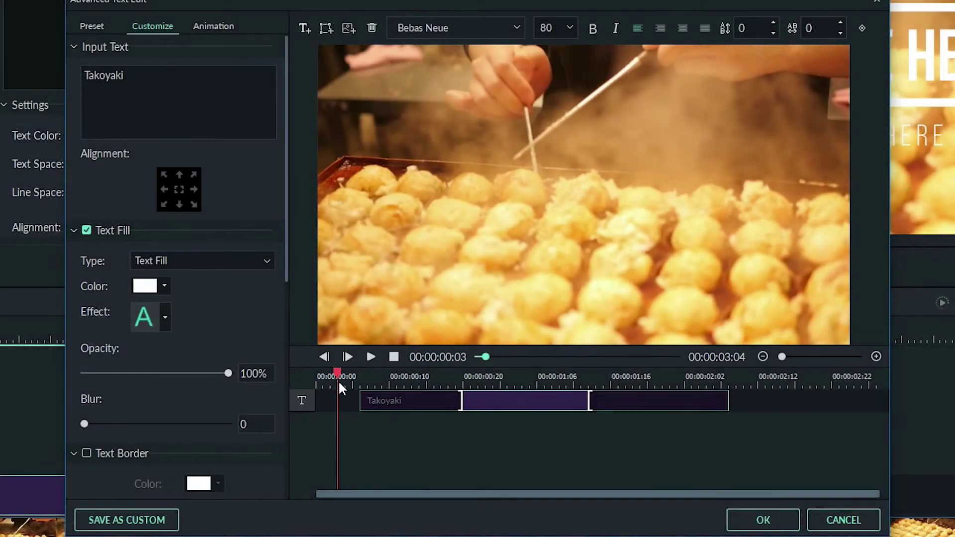
pyautogui.moveTo(338, 370); pyautogui.dragTo(404, 369)
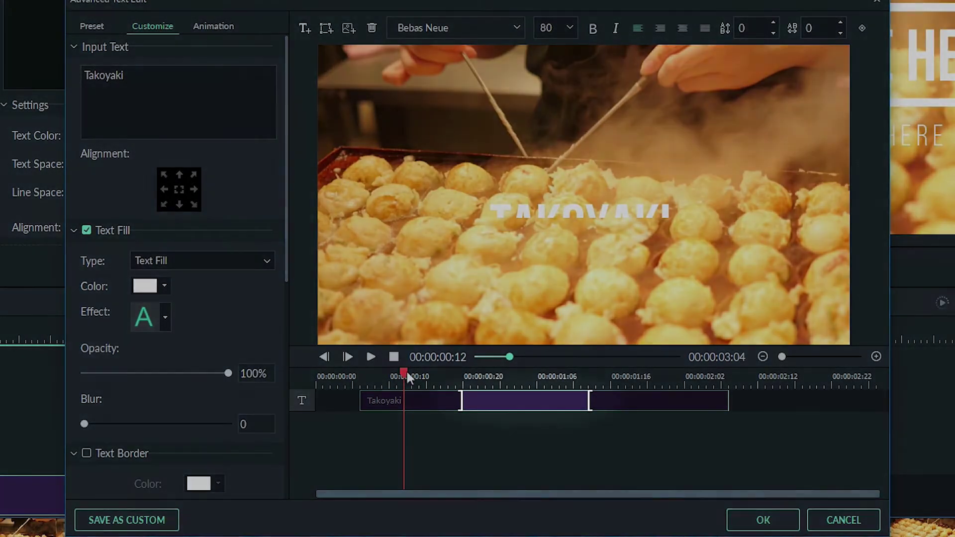
pyautogui.moveTo(406, 369); pyautogui.dragTo(515, 377)
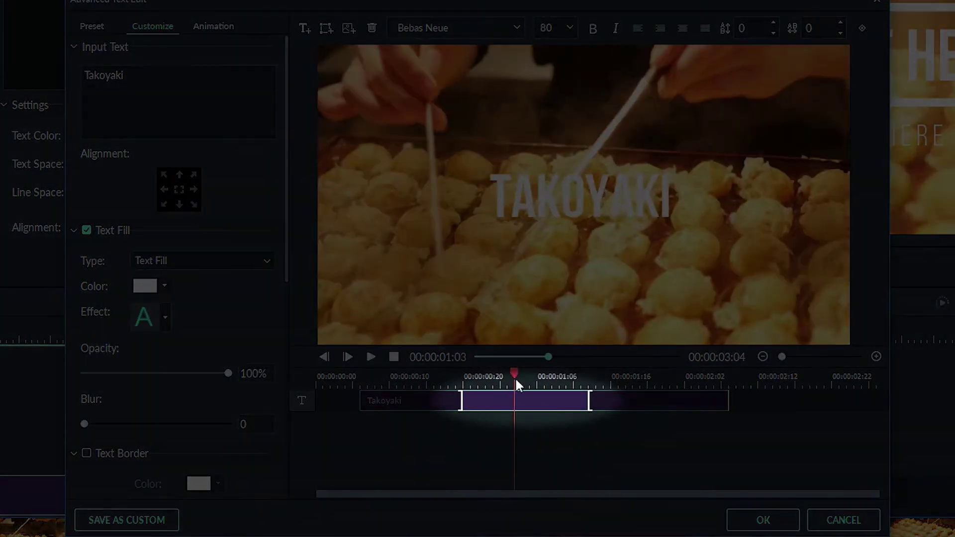
pyautogui.press('Left')
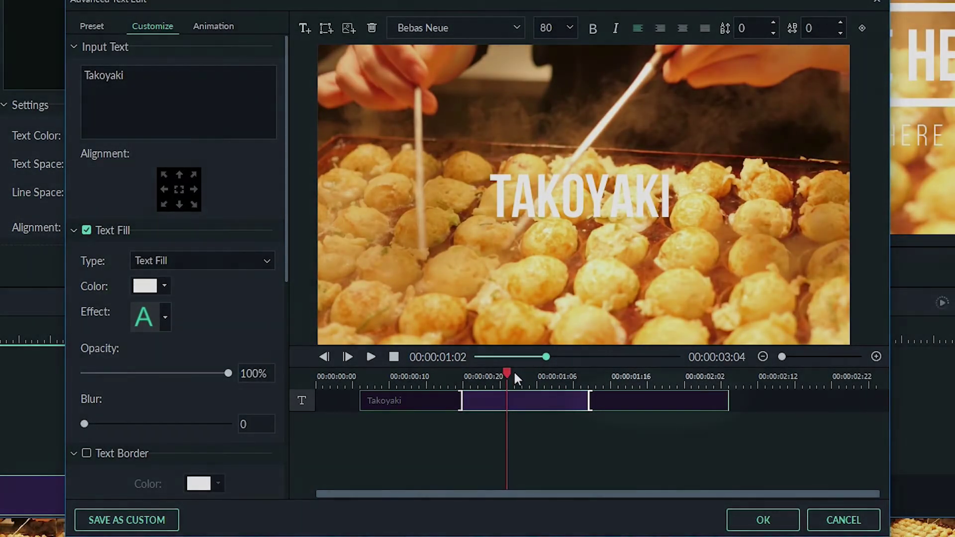
pyautogui.moveTo(514, 370); pyautogui.dragTo(748, 389)
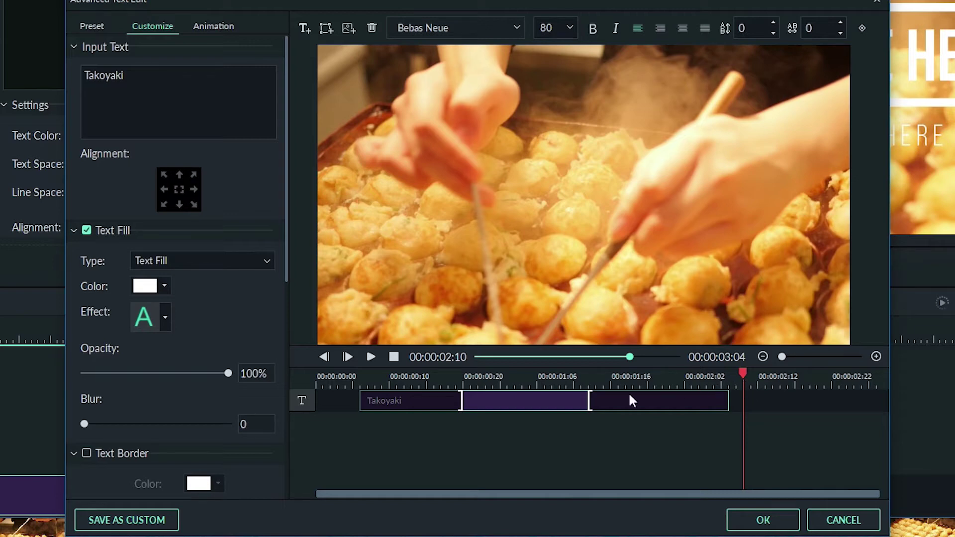
# - Shorten the Takoyaki text's closing animation so that it starts at about 00:00:01:23
pyautogui.click(604, 401)
pyautogui.moveTo(608, 401); pyautogui.dragTo(668, 401)
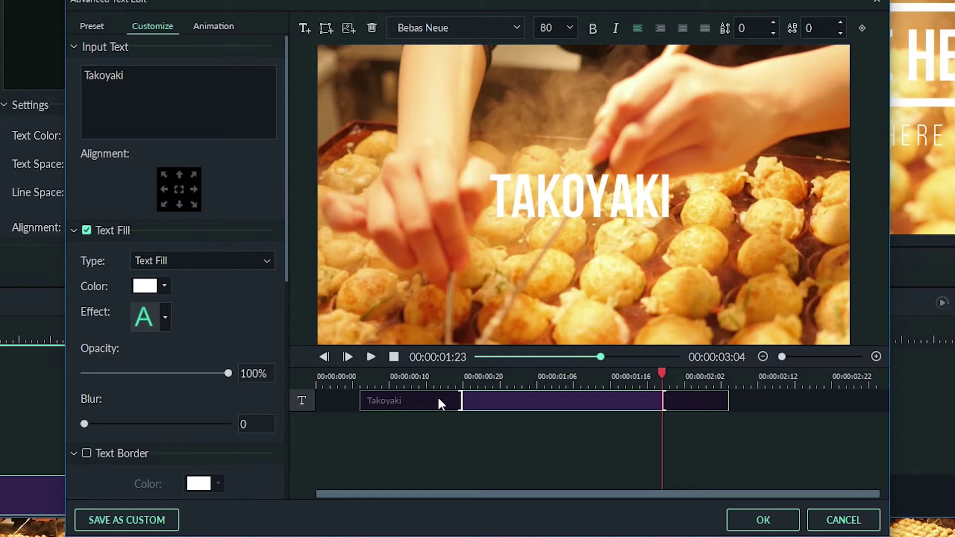
pyautogui.moveTo(437, 396); pyautogui.dragTo(371, 395)
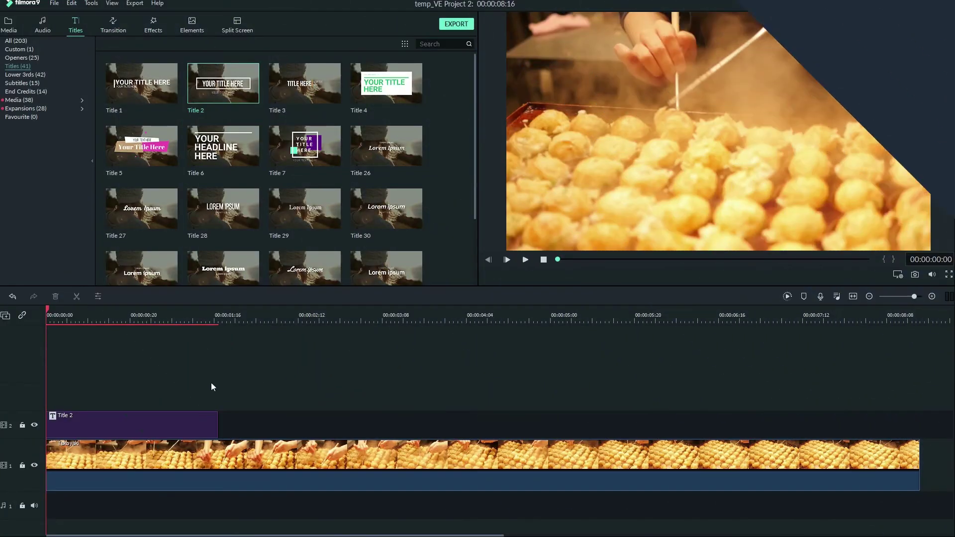
# - Lengthen the Title 2 clip on video track 2 by extending its end
pyautogui.click(191, 423)
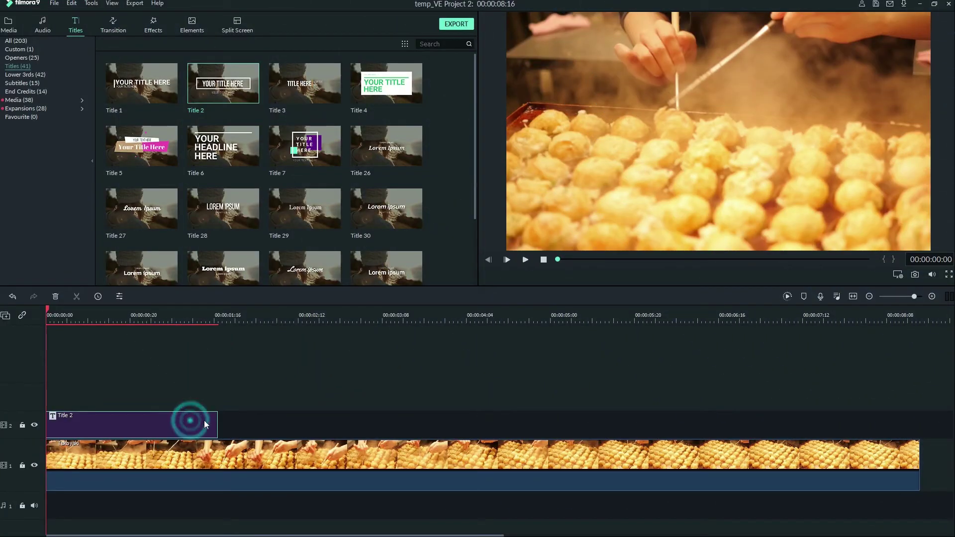
pyautogui.moveTo(218, 423); pyautogui.dragTo(365, 420)
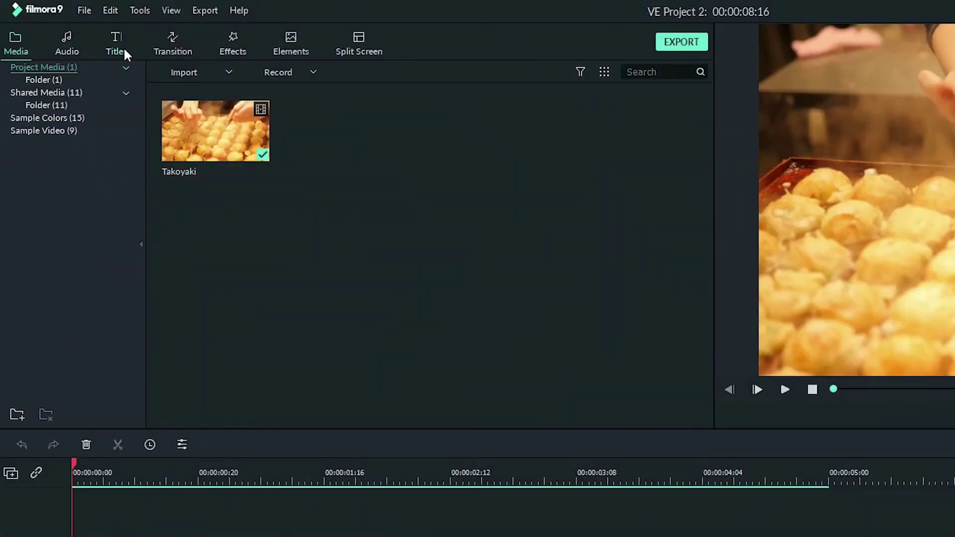
# - Open the Custom category of the title library
pyautogui.click(122, 50)
pyautogui.click(84, 80)
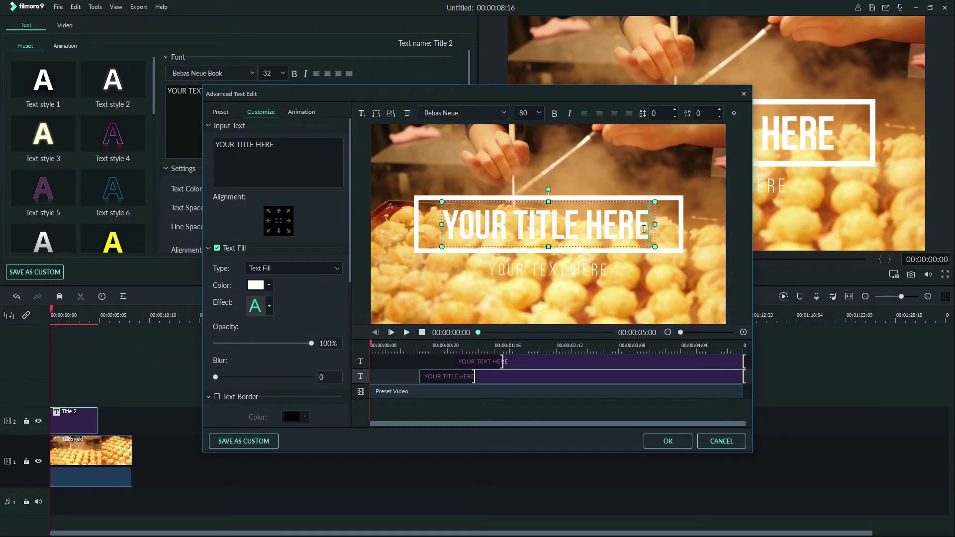
# - Replace the main title text inside the white frame with "Takoyaki"
pyautogui.moveTo(645, 228); pyautogui.dragTo(450, 232)
pyautogui.write('Ta')
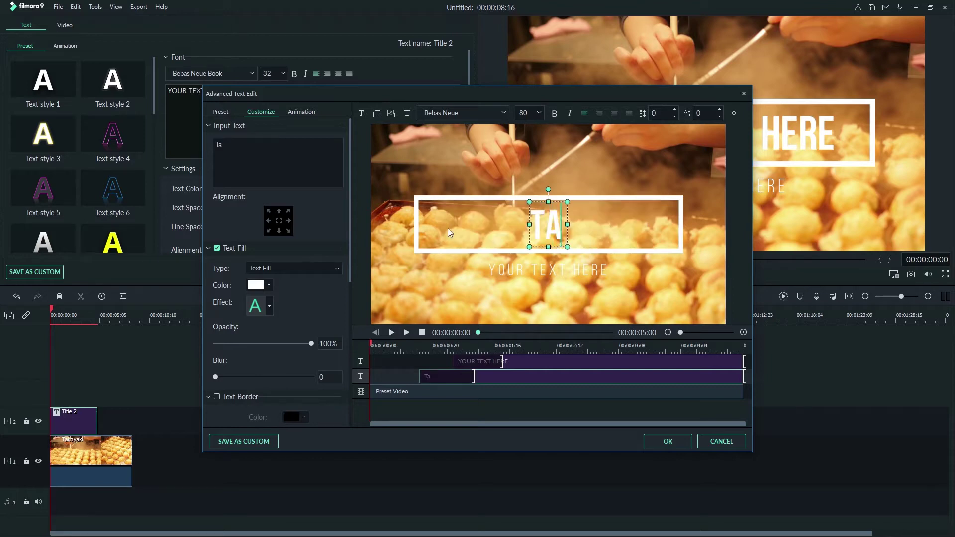
pyautogui.write('koyaki')
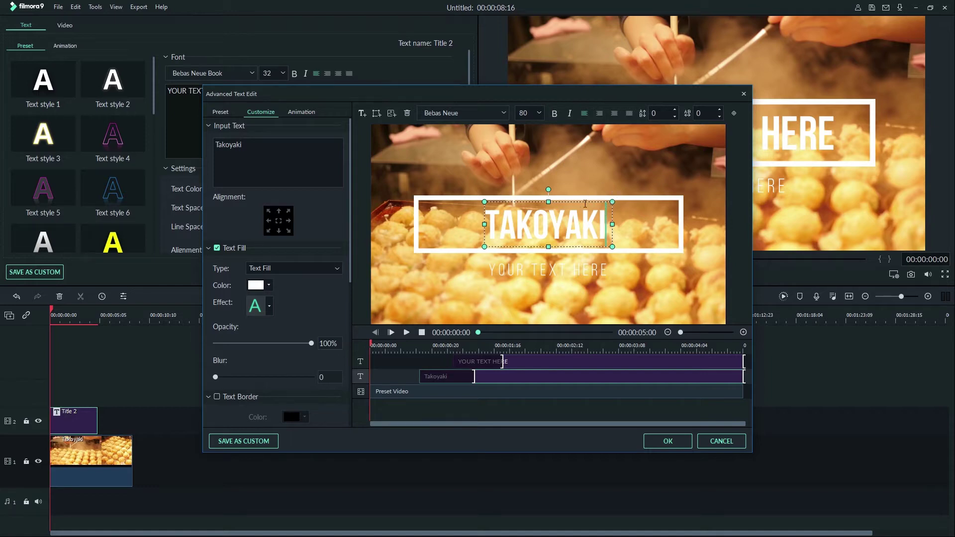
# - Add a new text box, place it above the white frame and set its text to "Japan"
pyautogui.click(363, 114)
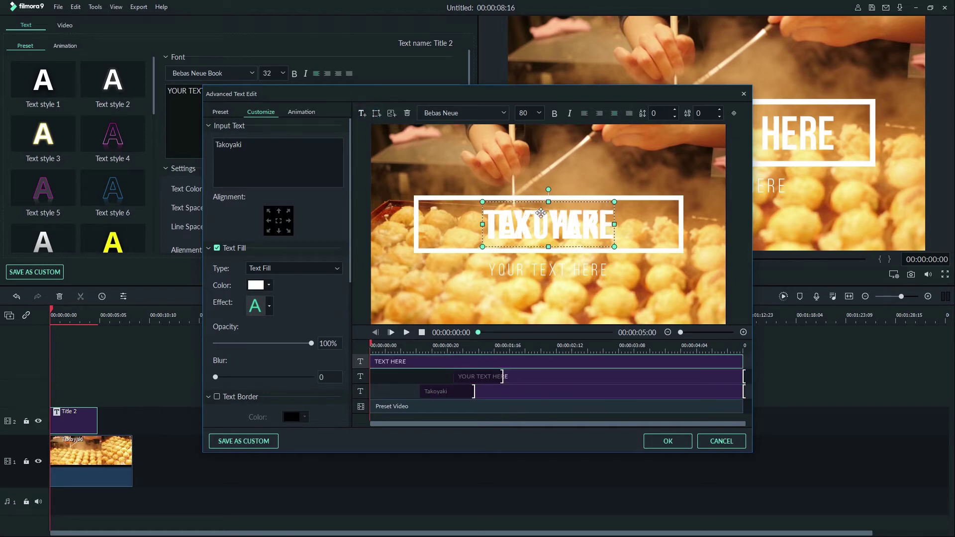
pyautogui.moveTo(541, 209); pyautogui.dragTo(616, 172)
pyautogui.doubleClick(569, 172)
pyautogui.moveTo(537, 172); pyautogui.dragTo(485, 170)
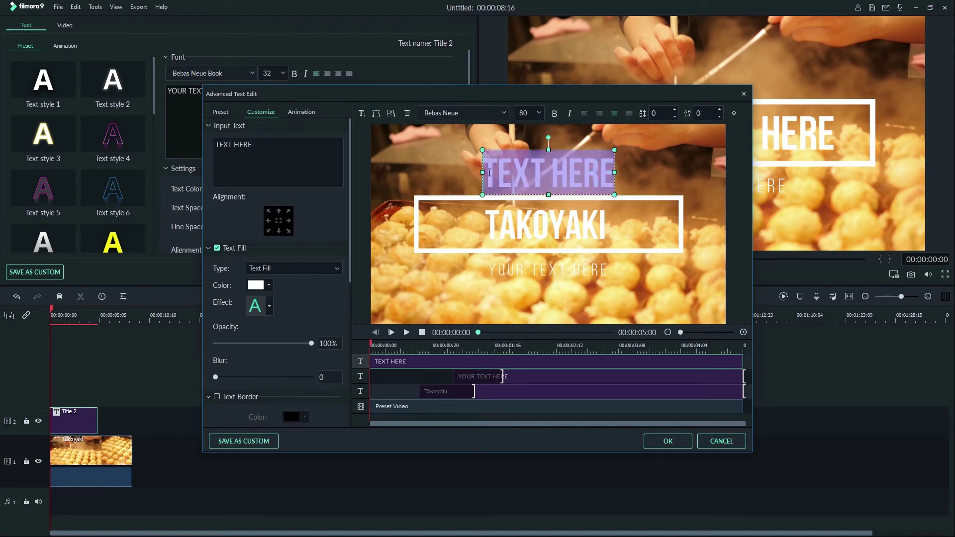
pyautogui.write('Japan')
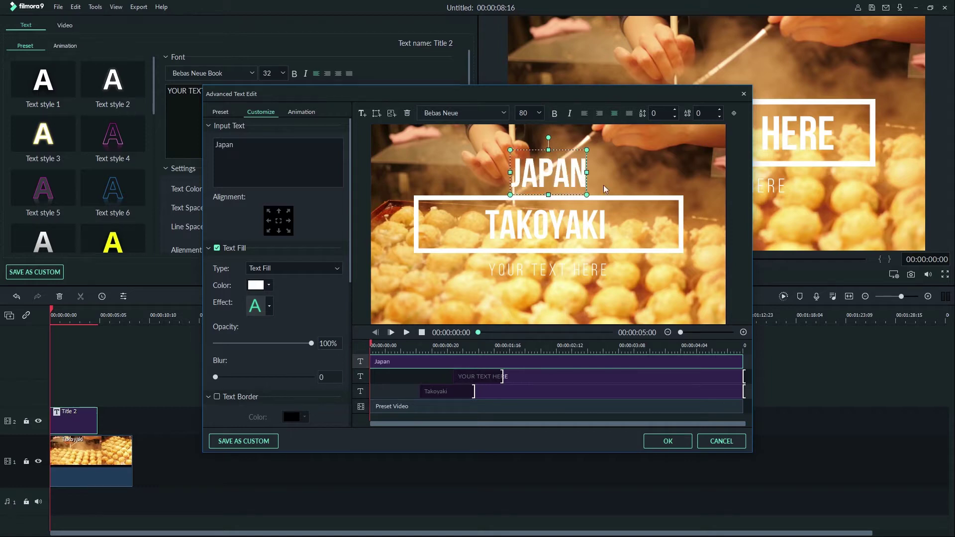
# - Replace the "YOUR TEXT HERE" subtitle below the frame with "2019"
pyautogui.click(592, 222)
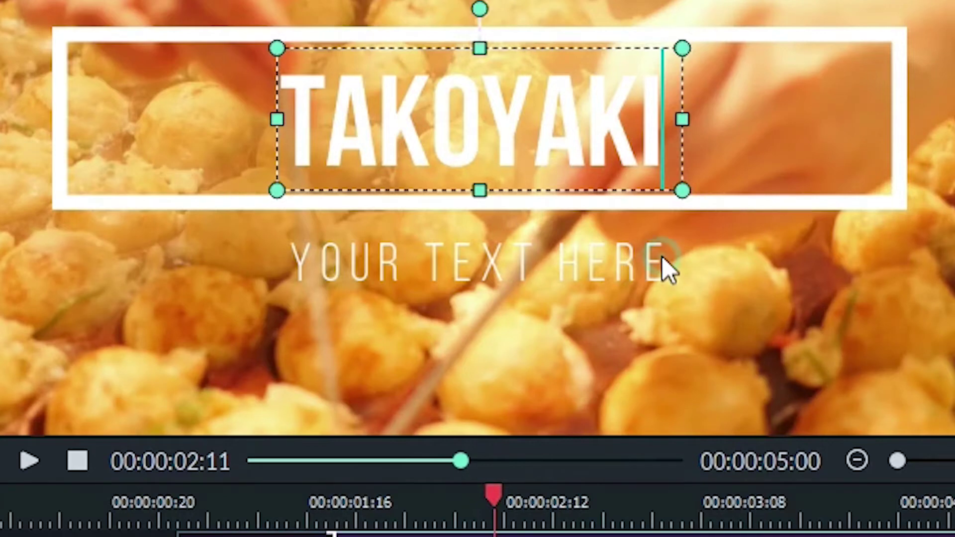
pyautogui.click(606, 269)
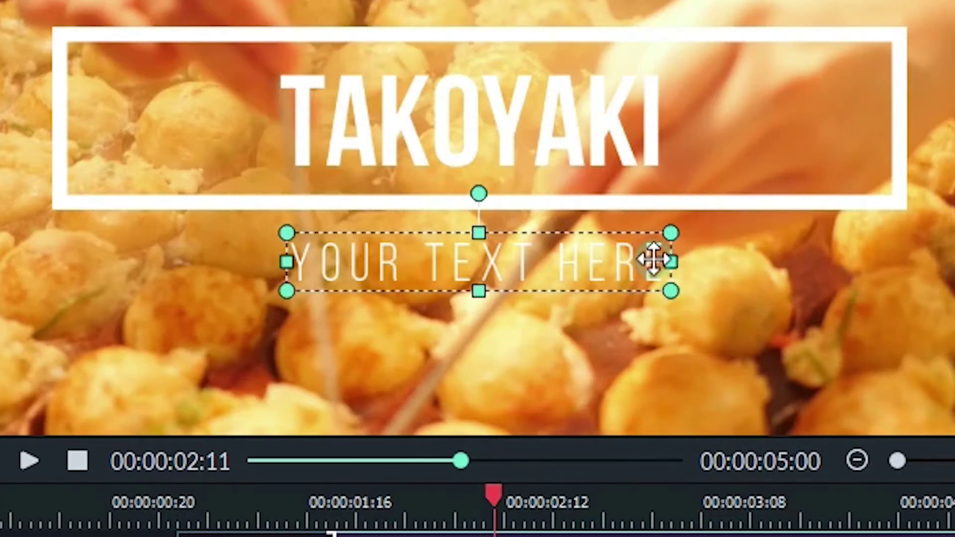
pyautogui.click(655, 259)
pyautogui.moveTo(656, 260); pyautogui.dragTo(298, 259)
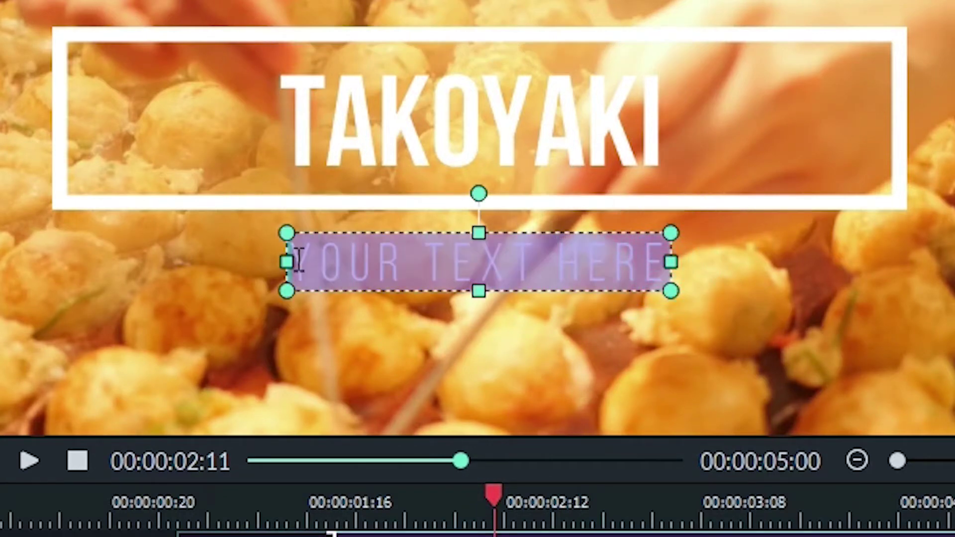
pyautogui.press('BackSpace')
pyautogui.write('2019')
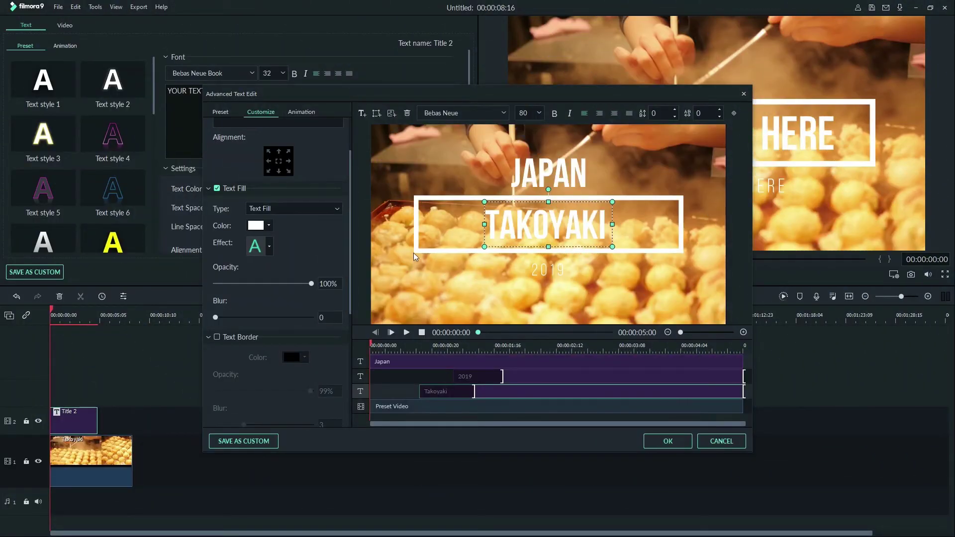
# - Set the Takoyaki text's fill color to white (#ffffff) in the full color picker
pyautogui.click(271, 227)
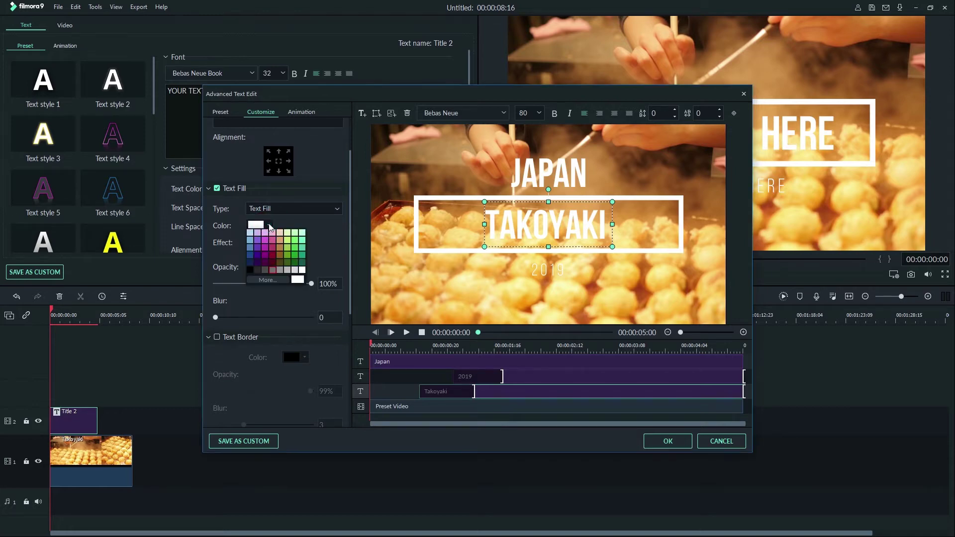
pyautogui.click(279, 281)
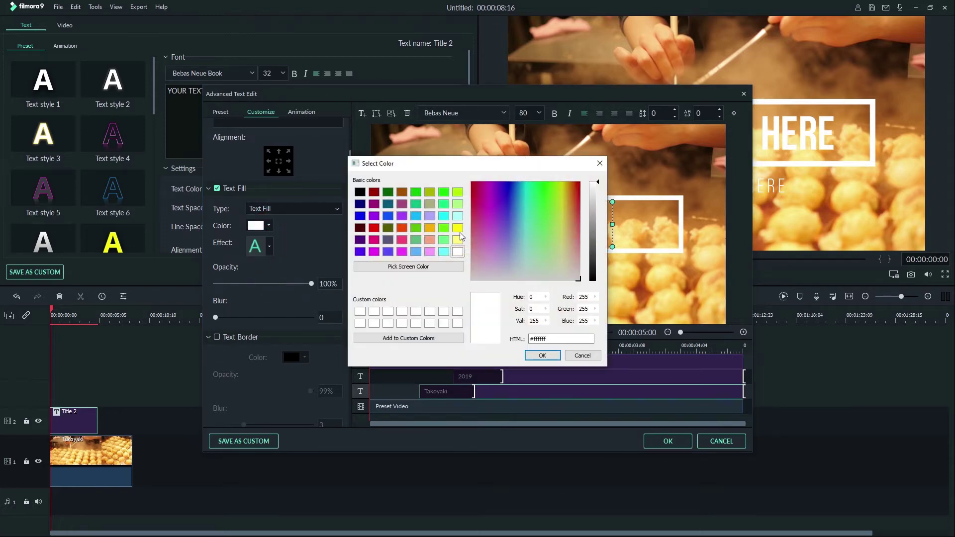
pyautogui.click(543, 355)
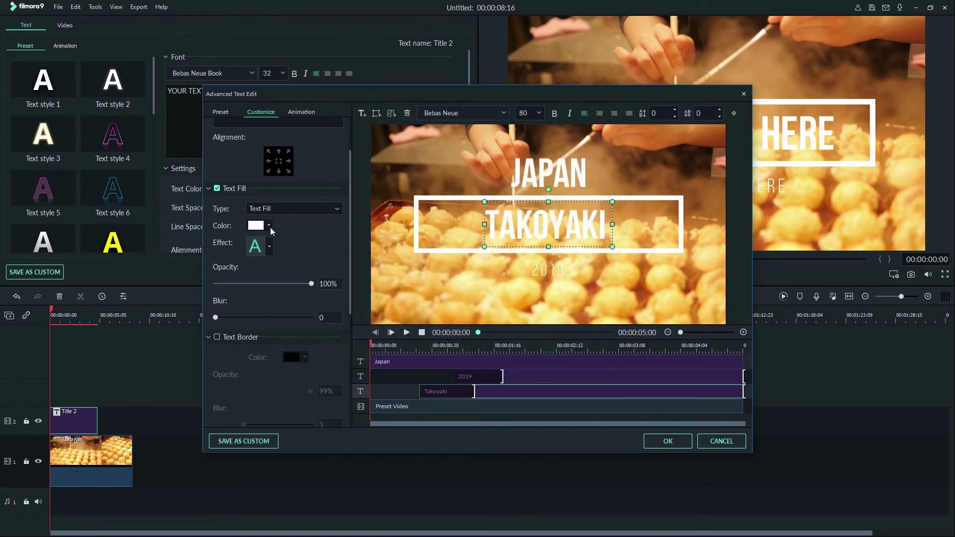
# - Try several text fill effects on the Takoyaki text and return to the first effect
pyautogui.click(261, 247)
pyautogui.click(257, 267)
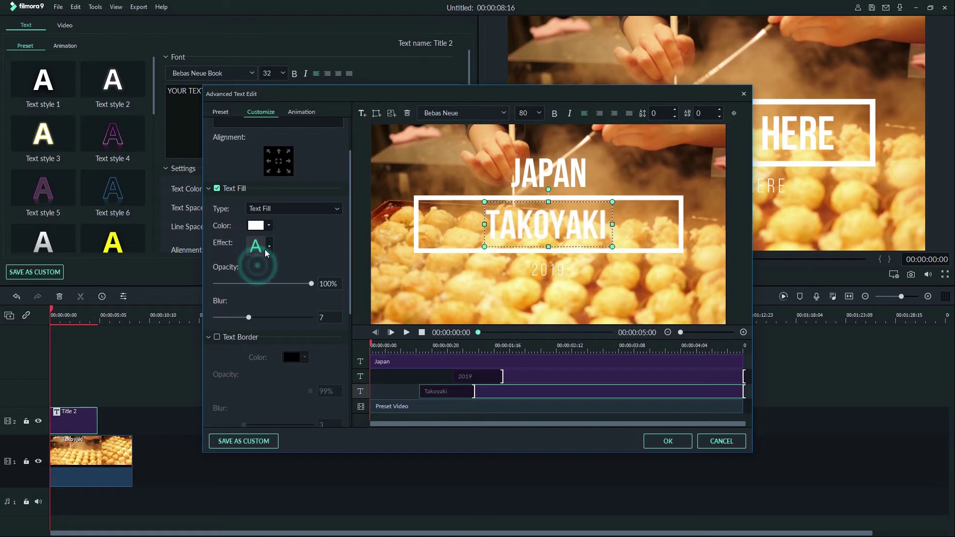
pyautogui.click(269, 246)
pyautogui.click(279, 268)
pyautogui.click(269, 246)
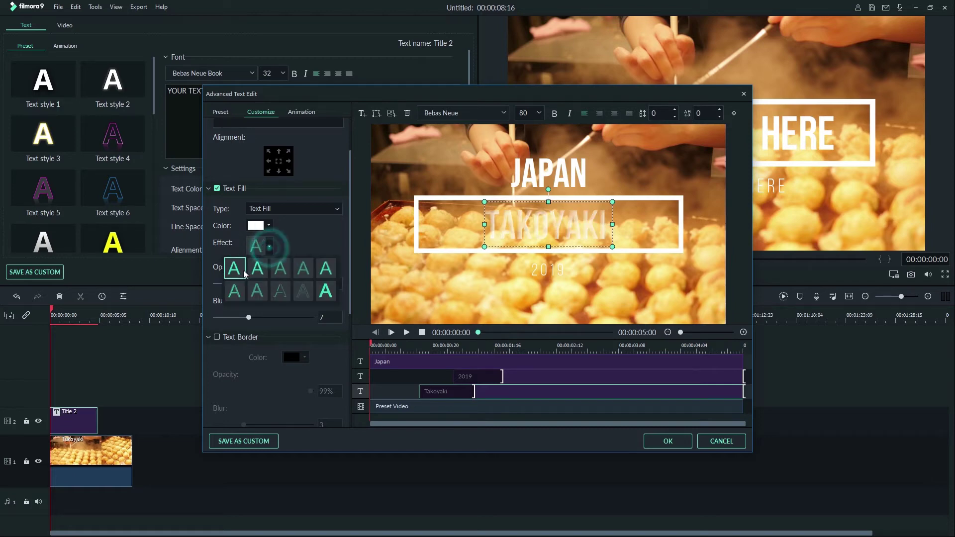
pyautogui.click(235, 269)
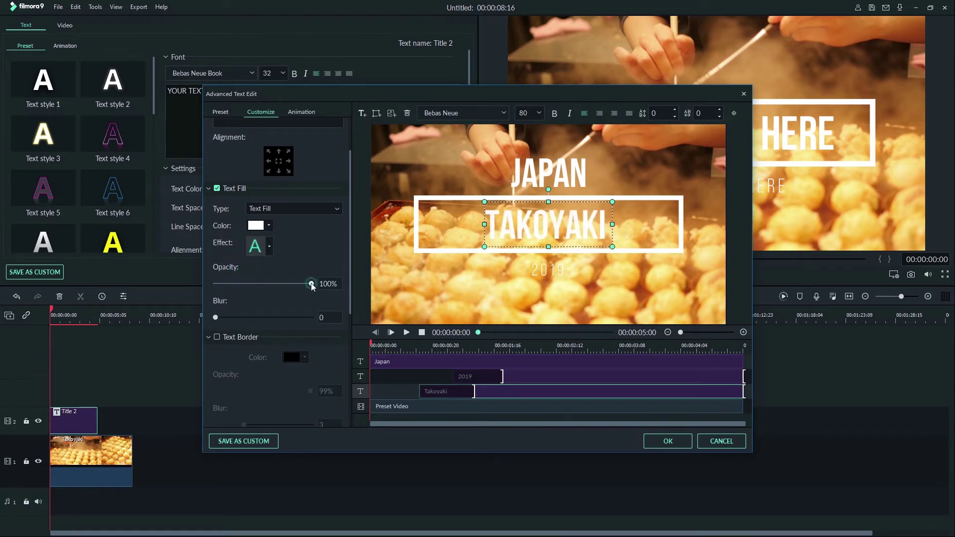
# - Try the opacity and blur adjustments on the Takoyaki text fill, ending at 100% opacity and 0 blur
pyautogui.moveTo(312, 284); pyautogui.dragTo(325, 309)
pyautogui.moveTo(215, 318)
pyautogui.mouseDown()
pyautogui.moveTo(312, 317)
pyautogui.moveTo(214, 318)
pyautogui.mouseUp()
# - Change the Takoyaki text's fill type to Gradient Fill with purple as the second color, keeping the angle at 0°
pyautogui.click(291, 208)
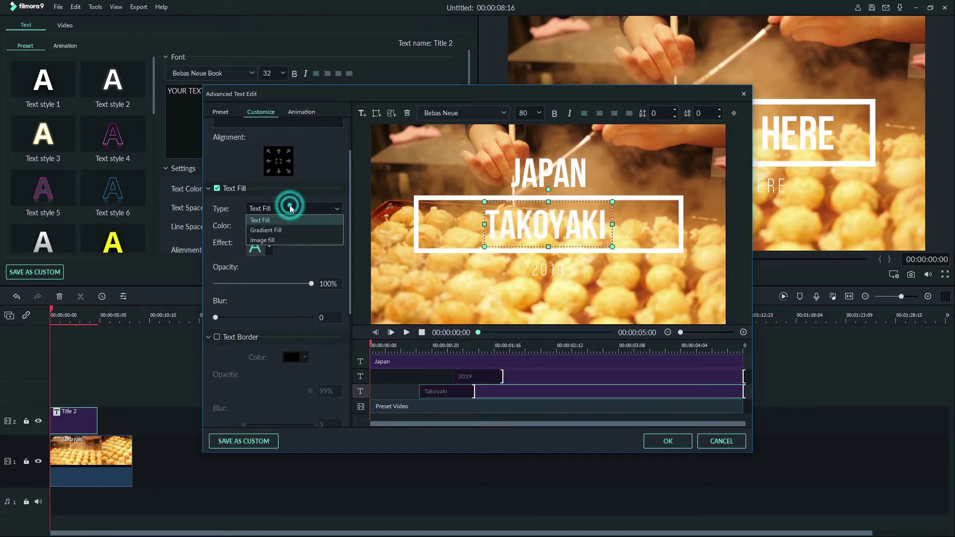
pyautogui.click(305, 230)
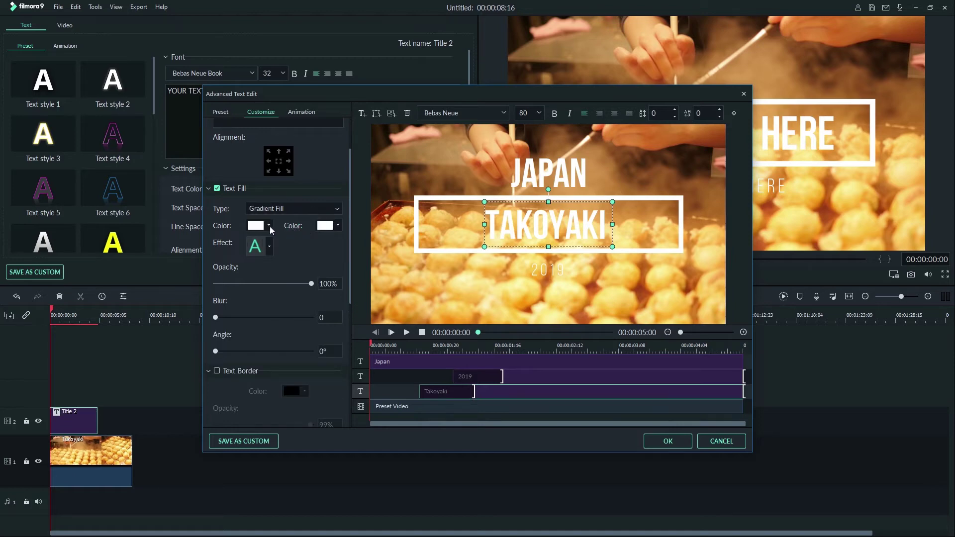
pyautogui.click(339, 228)
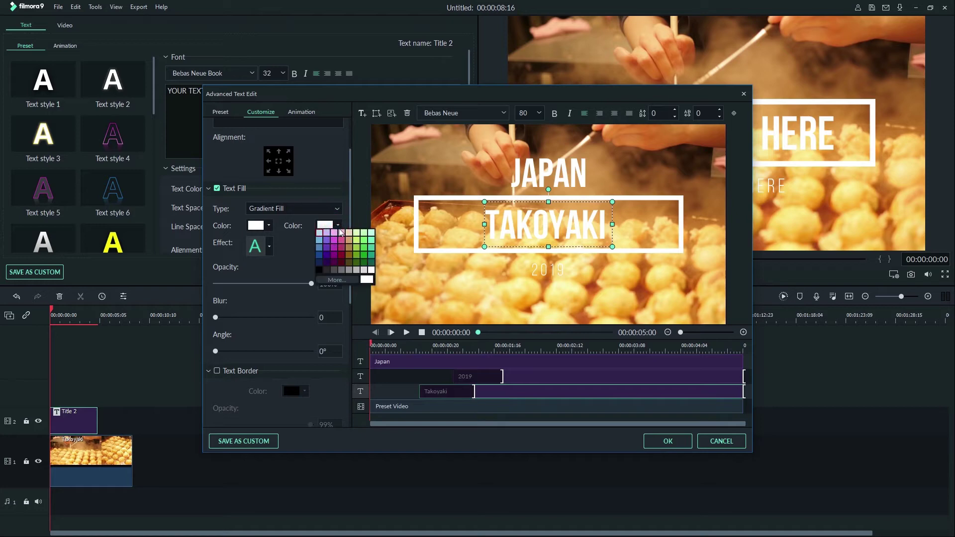
pyautogui.click(334, 241)
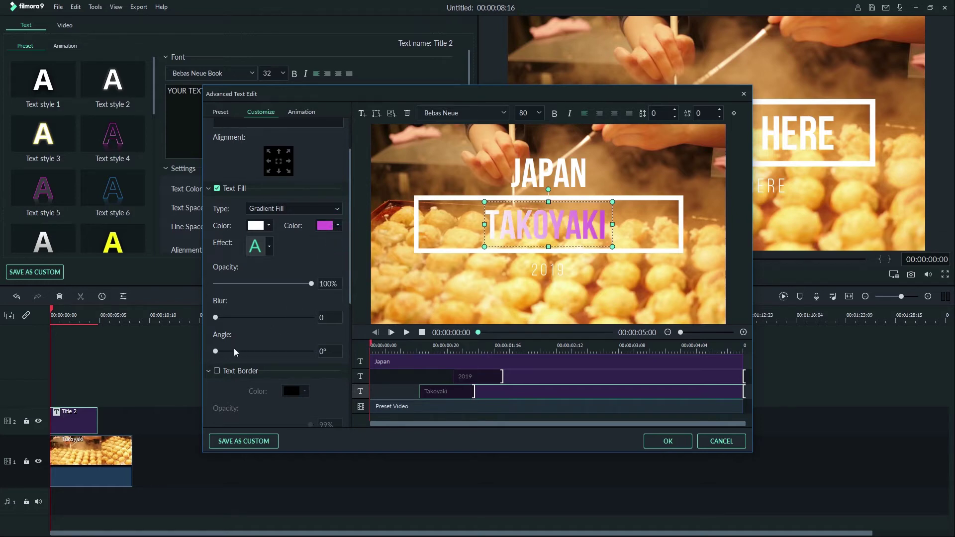
pyautogui.moveTo(215, 351)
pyautogui.mouseDown()
pyautogui.moveTo(307, 354)
pyautogui.moveTo(199, 356)
pyautogui.mouseUp()
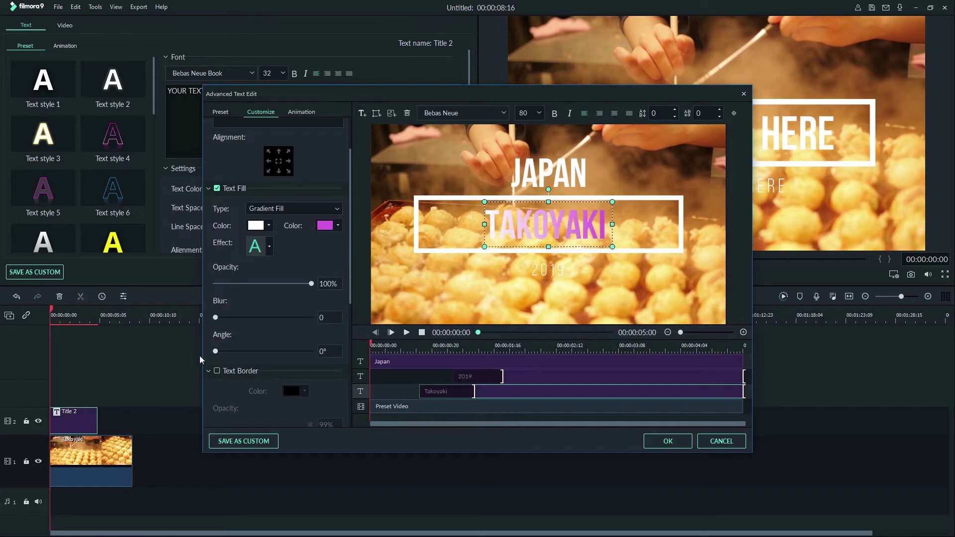
# - Switch the Takoyaki text's fill type to Image fill and load the Landscape picture from the FX folder
pyautogui.click(311, 210)
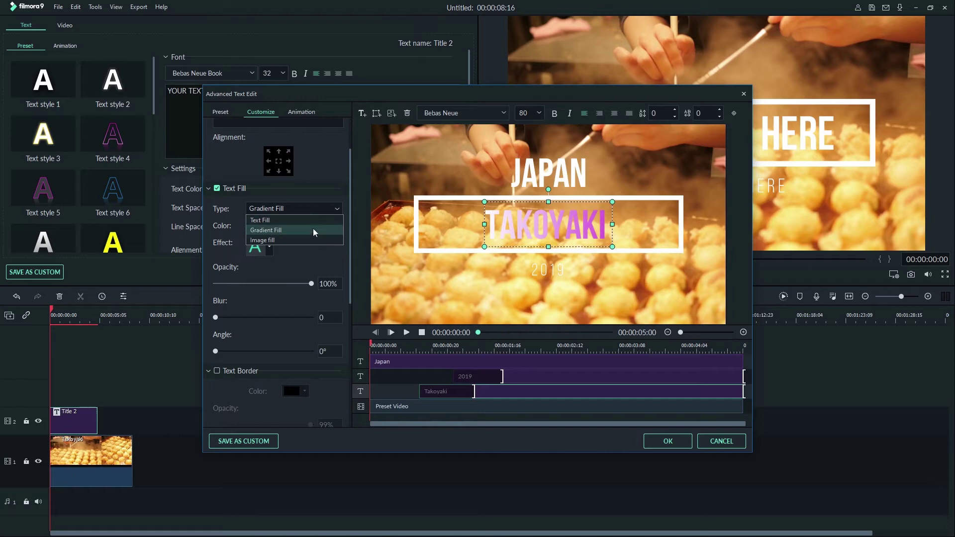
pyautogui.click(316, 241)
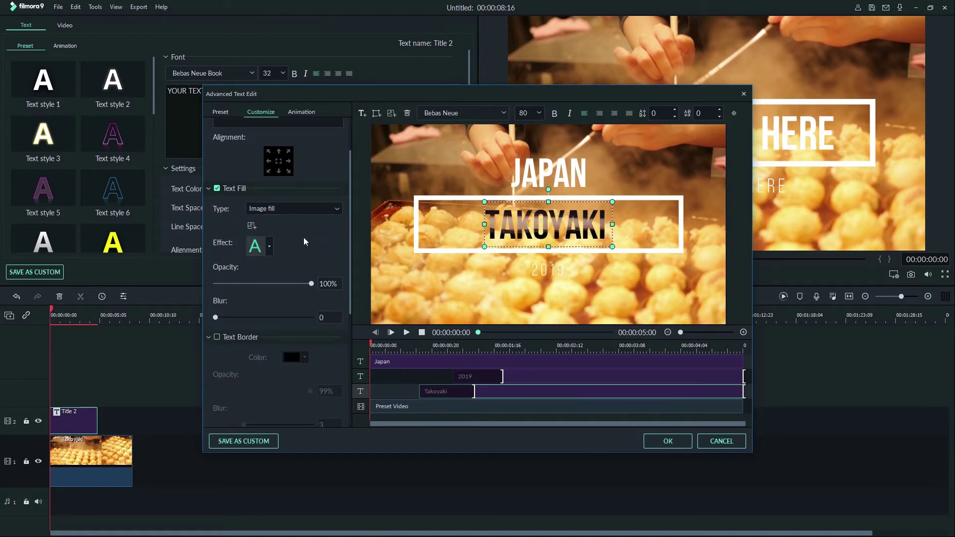
pyautogui.click(252, 227)
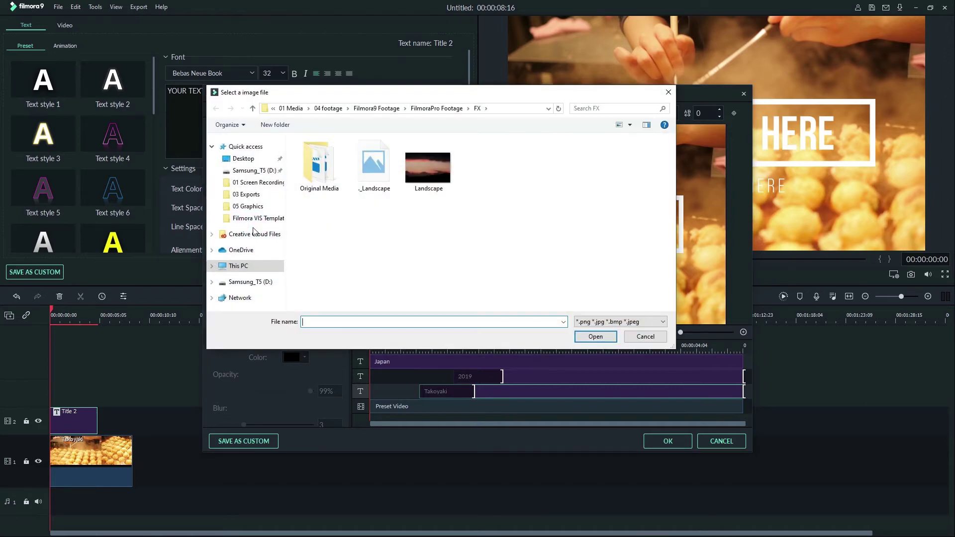
pyautogui.click(429, 169)
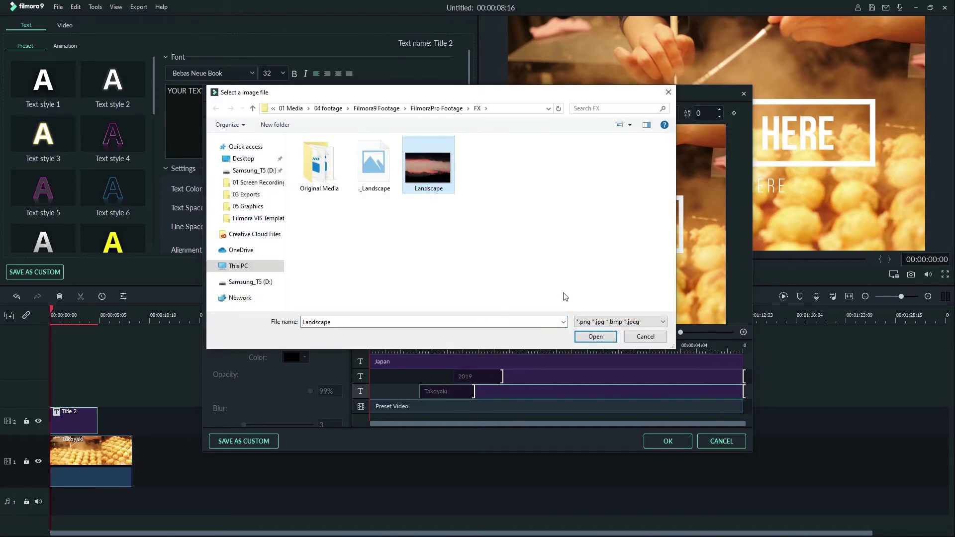
pyautogui.click(597, 337)
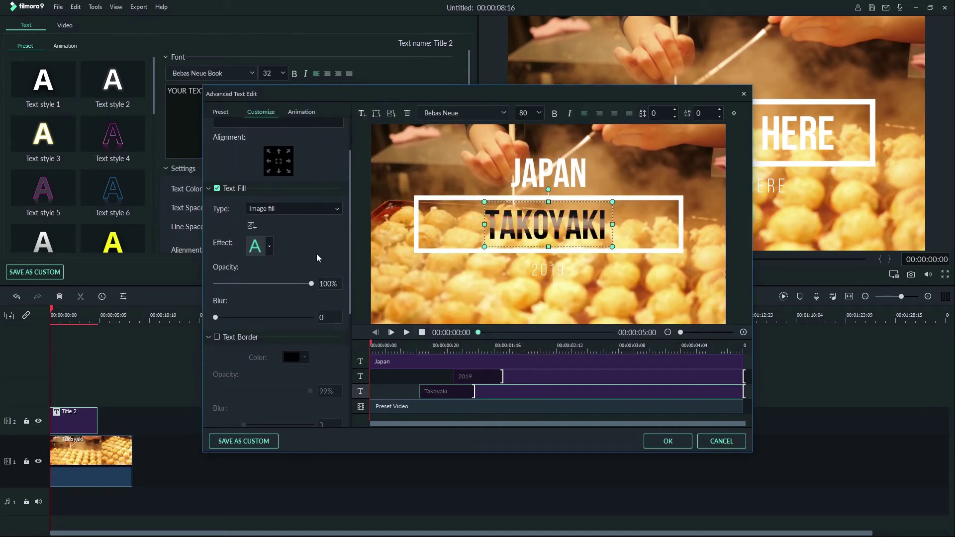
# - Enable the Takoyaki text's border and set its opacity to 83%, blur to 2 and size to 19
pyautogui.scroll(-3, 305, 247)
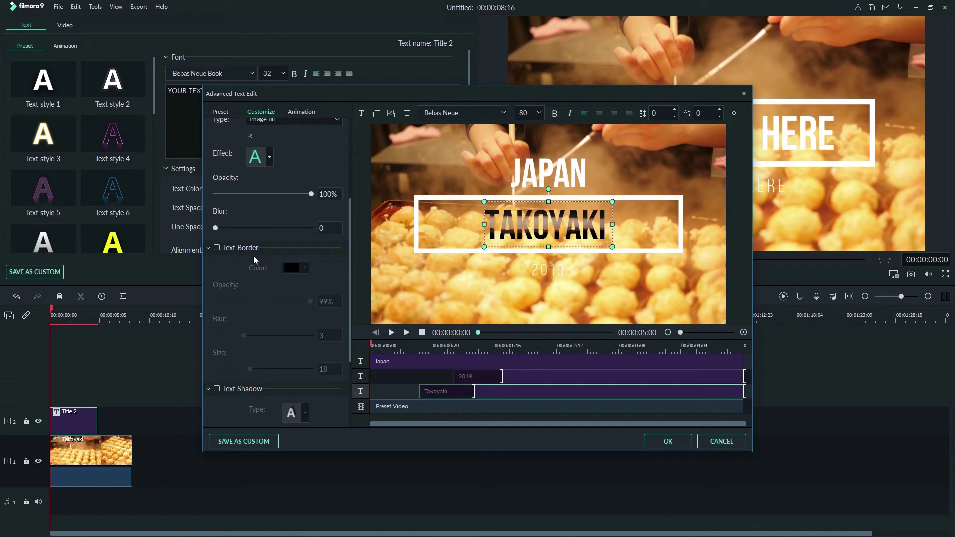
pyautogui.click(217, 248)
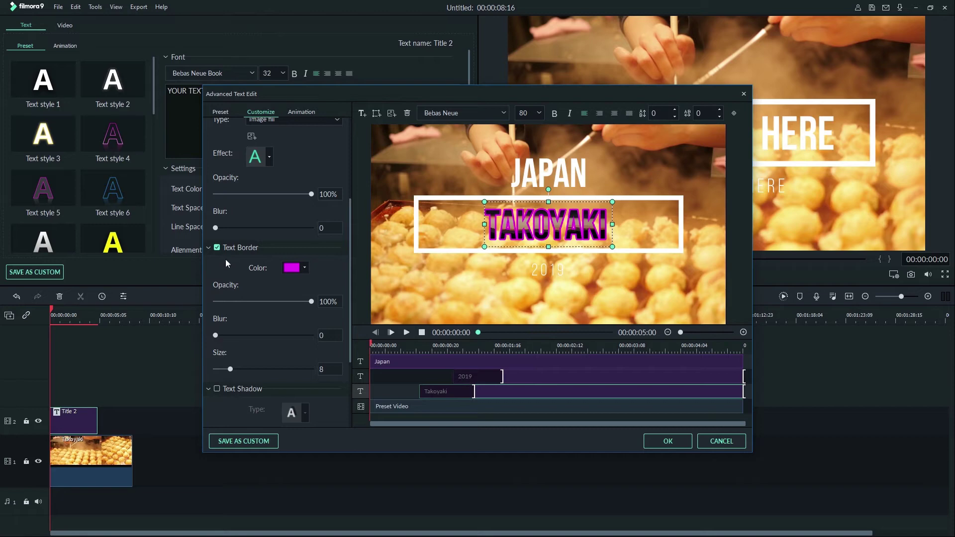
pyautogui.click(304, 269)
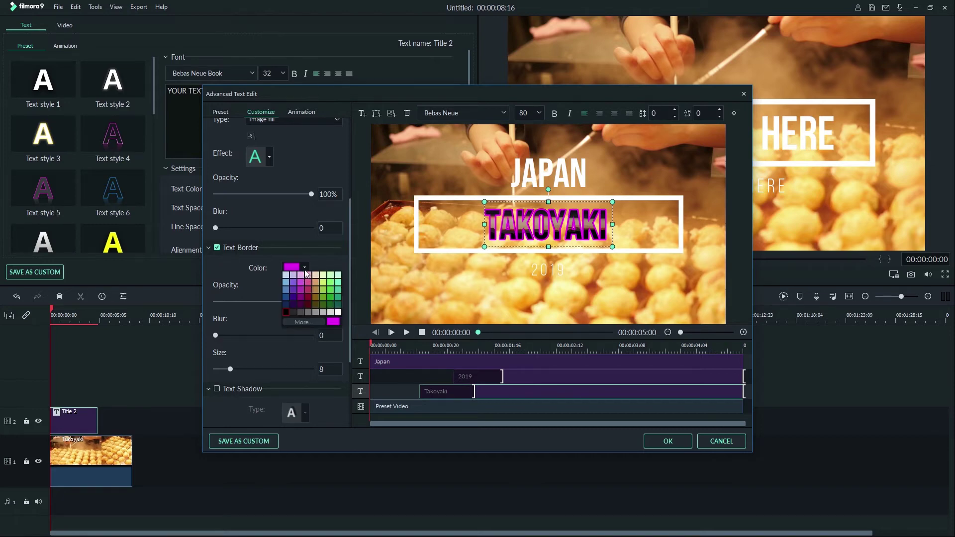
pyautogui.click(304, 269)
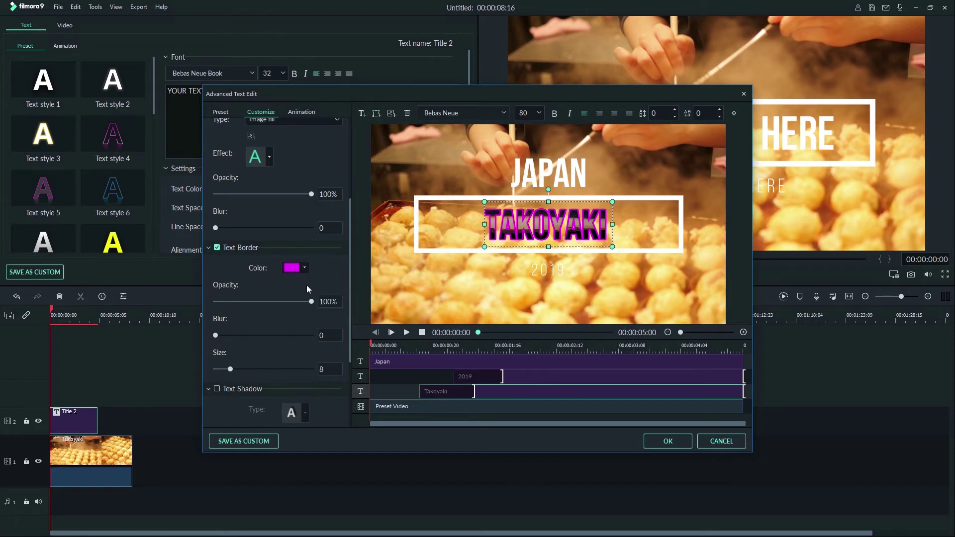
pyautogui.moveTo(311, 302); pyautogui.dragTo(295, 302)
pyautogui.moveTo(217, 334); pyautogui.dragTo(234, 335)
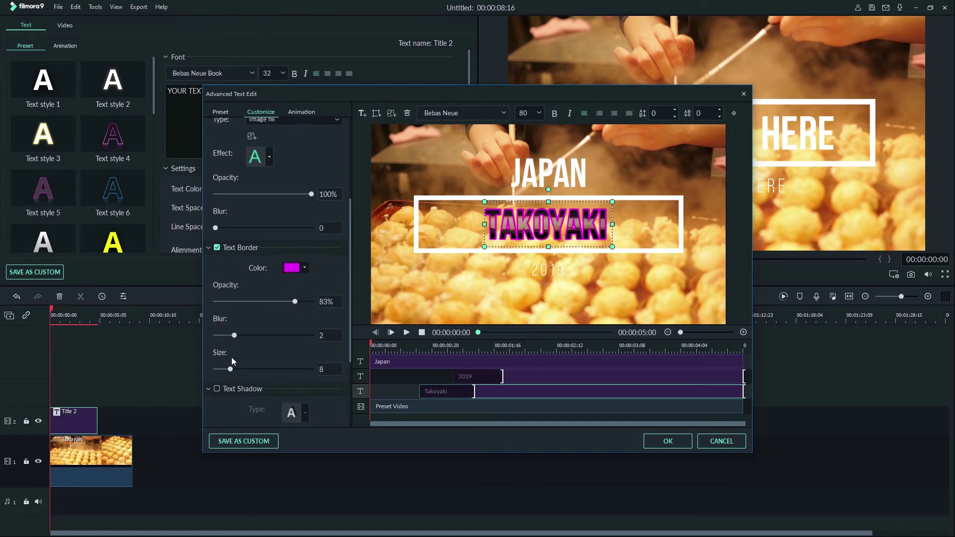
pyautogui.moveTo(228, 371); pyautogui.dragTo(247, 371)
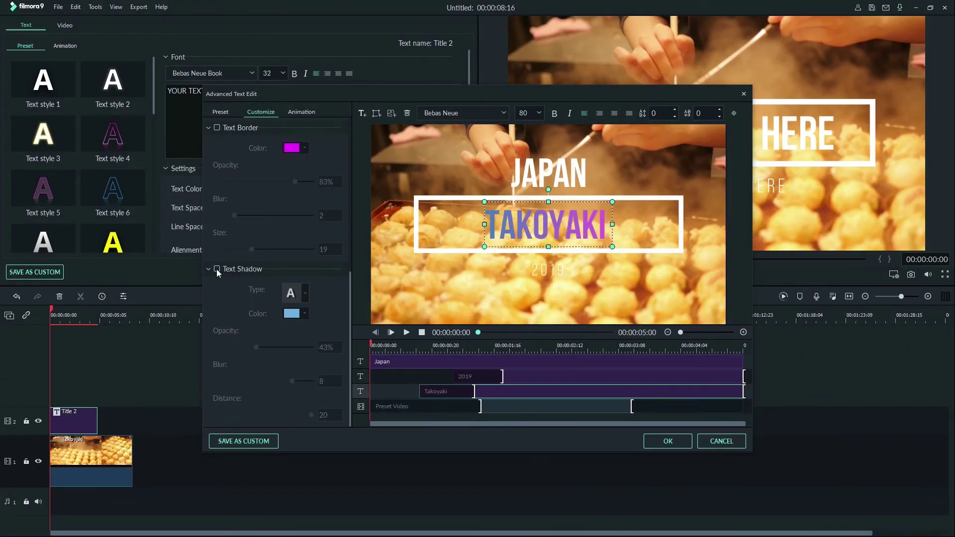
# - Enable a black Takoyaki text shadow using the third type in the last row, with 75% opacity, blur 8 and distance 8
pyautogui.click(217, 269)
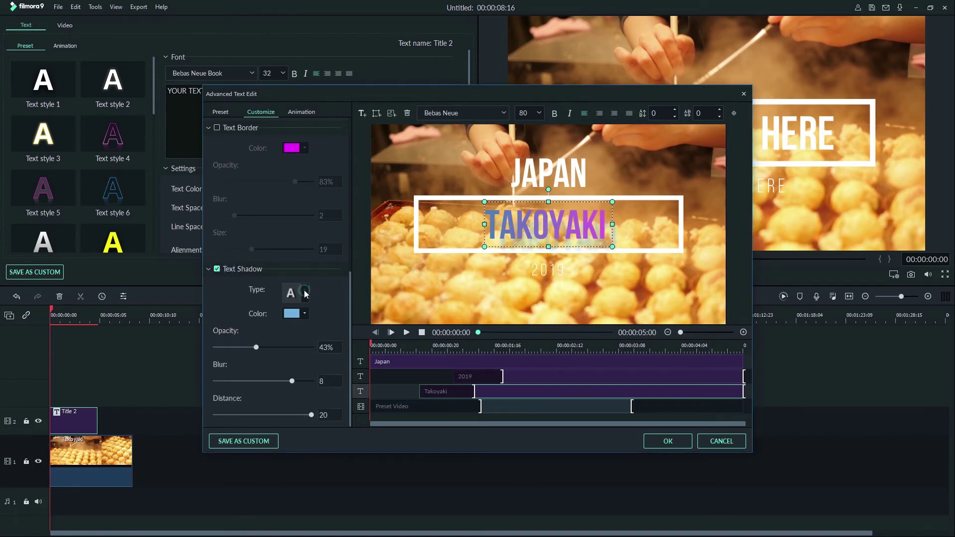
pyautogui.click(304, 293)
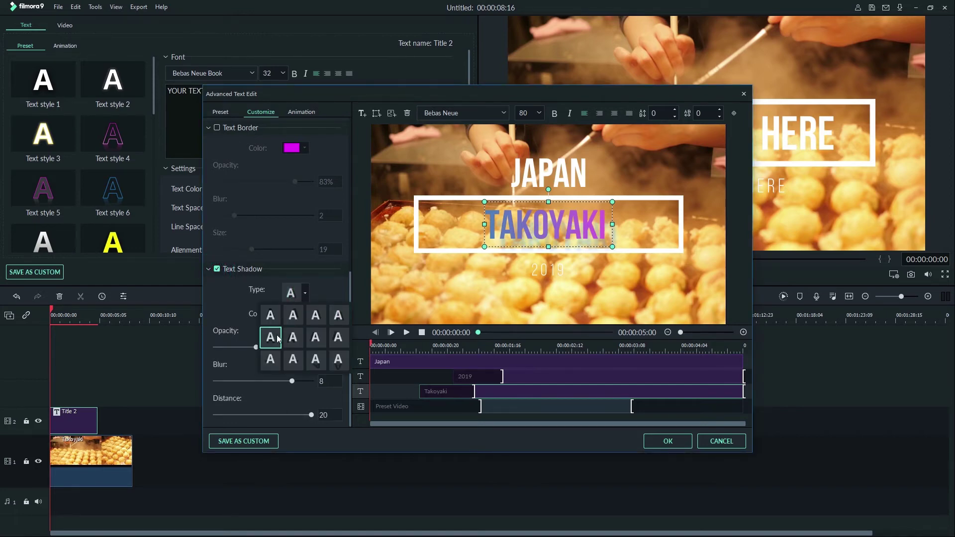
pyautogui.click(313, 359)
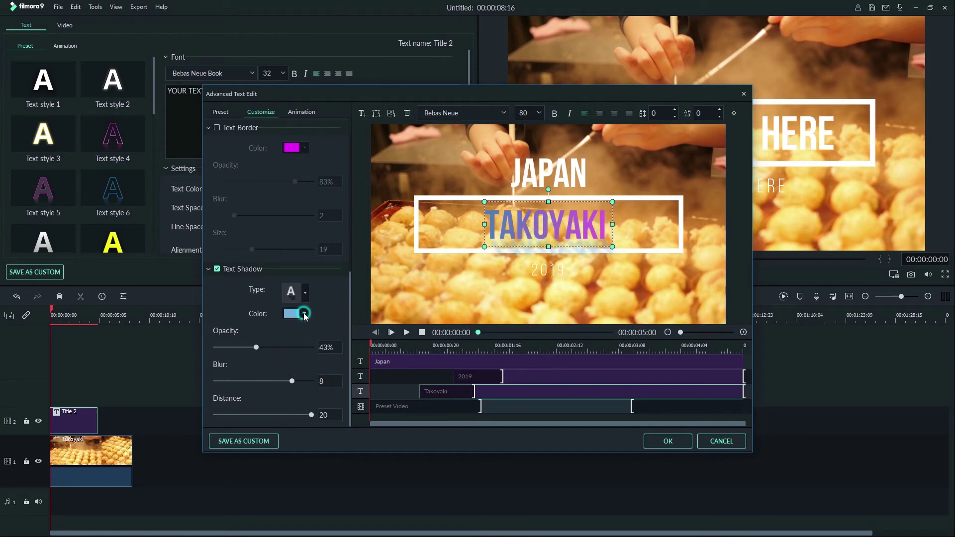
pyautogui.click(304, 313)
pyautogui.click(285, 359)
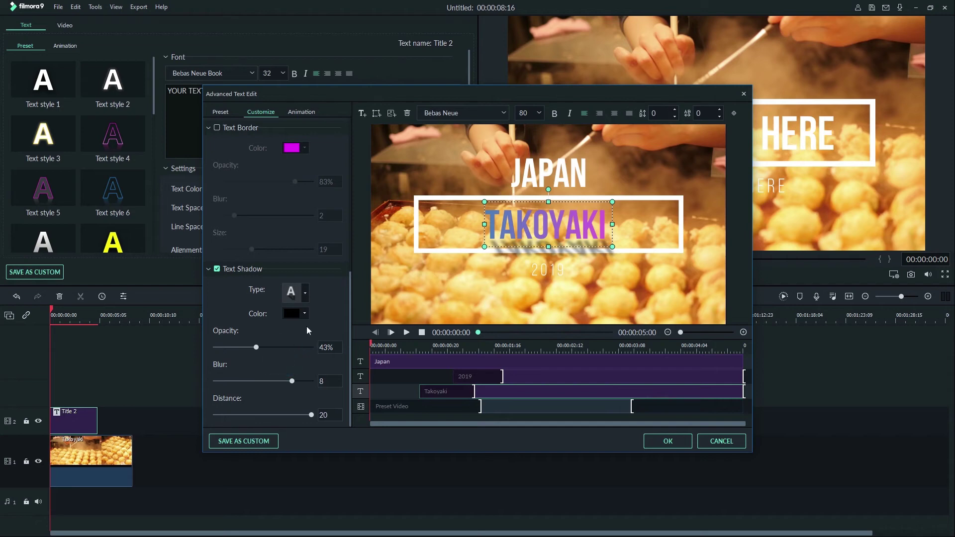
pyautogui.moveTo(256, 347); pyautogui.dragTo(288, 381)
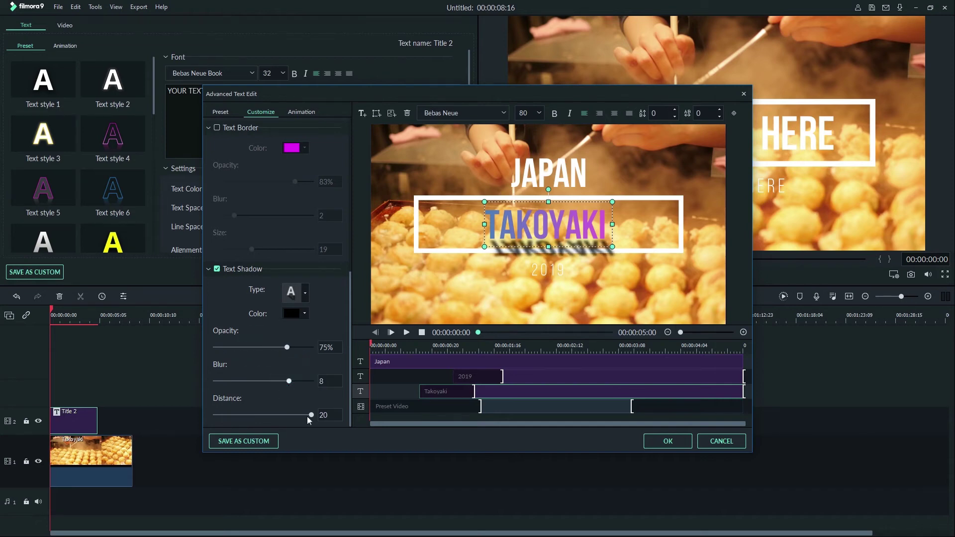
pyautogui.moveTo(312, 415); pyautogui.dragTo(254, 419)
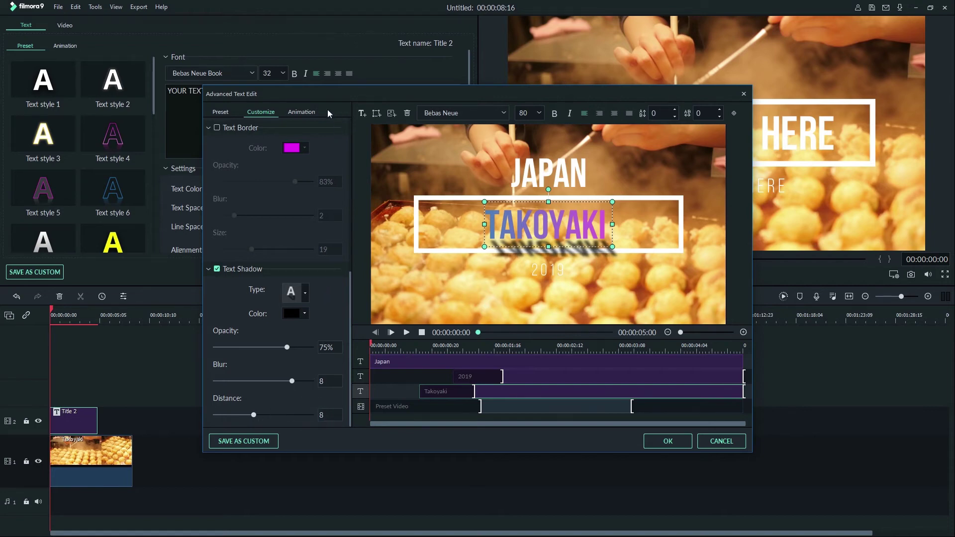
# - Choose the Type Writer animation for the Takoyaki text
pyautogui.click(308, 112)
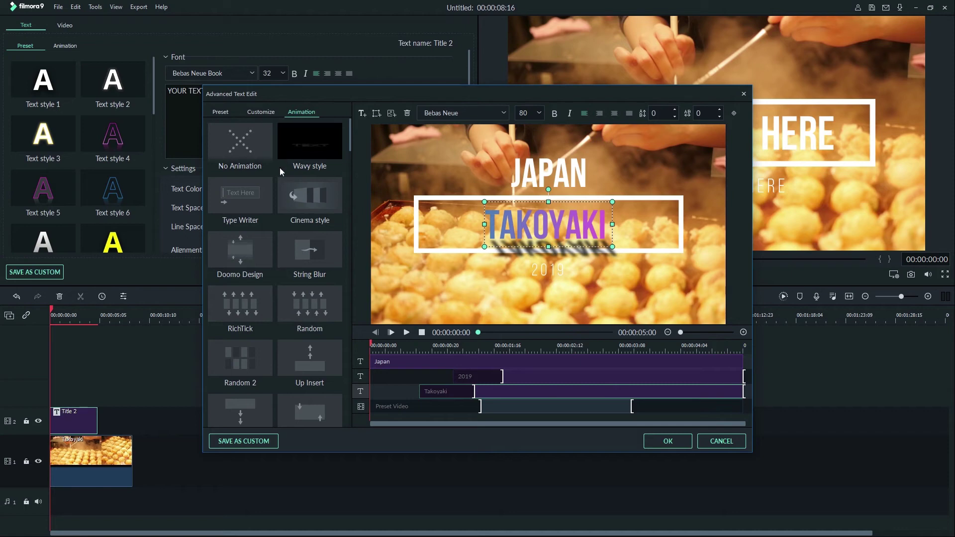
pyautogui.click(252, 196)
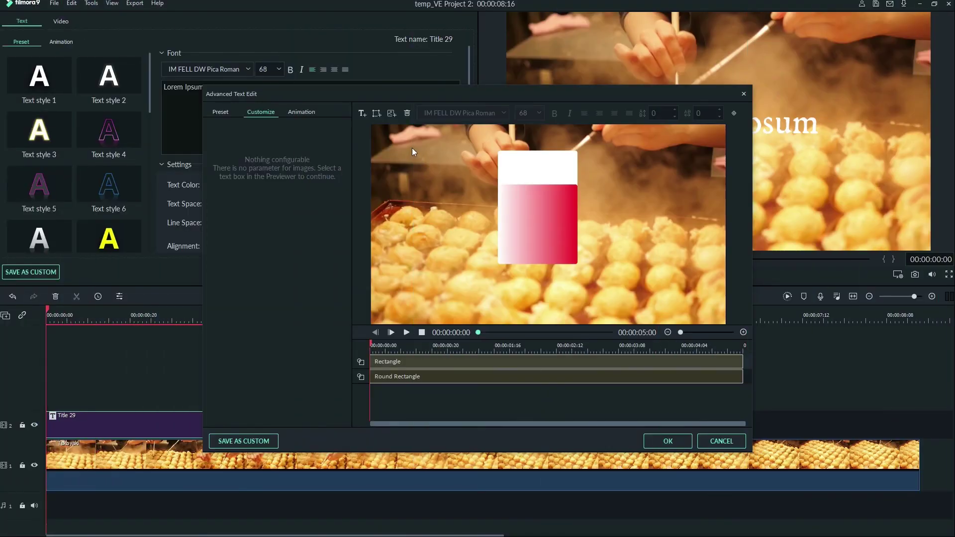
# - Add a triangle shape to the Title 29 design and align it over the red gradient rectangle
pyautogui.click(377, 115)
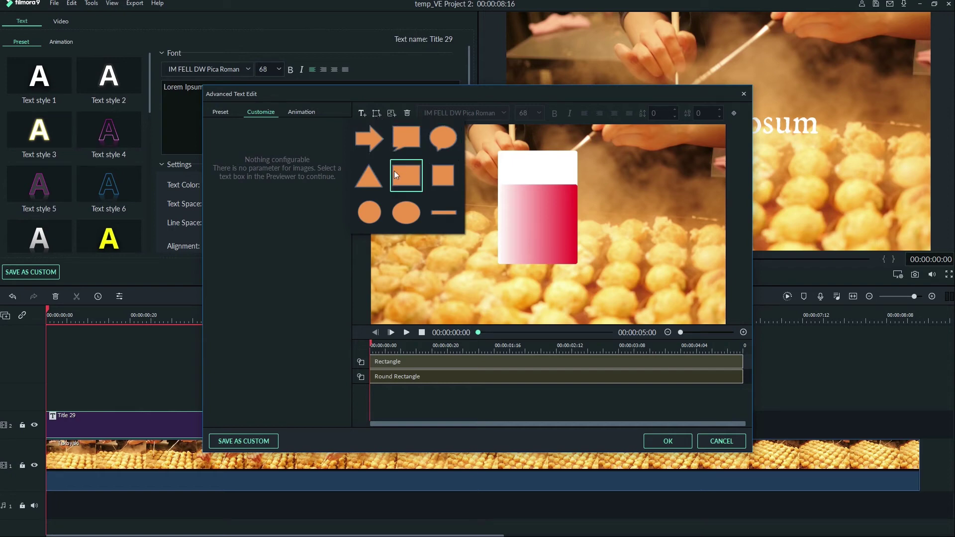
pyautogui.click(375, 178)
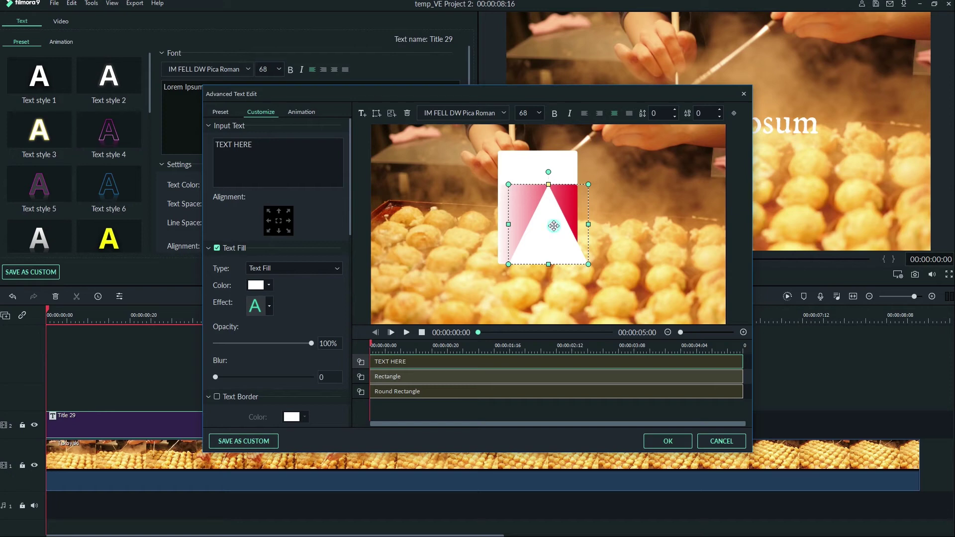
pyautogui.moveTo(553, 226); pyautogui.dragTo(546, 226)
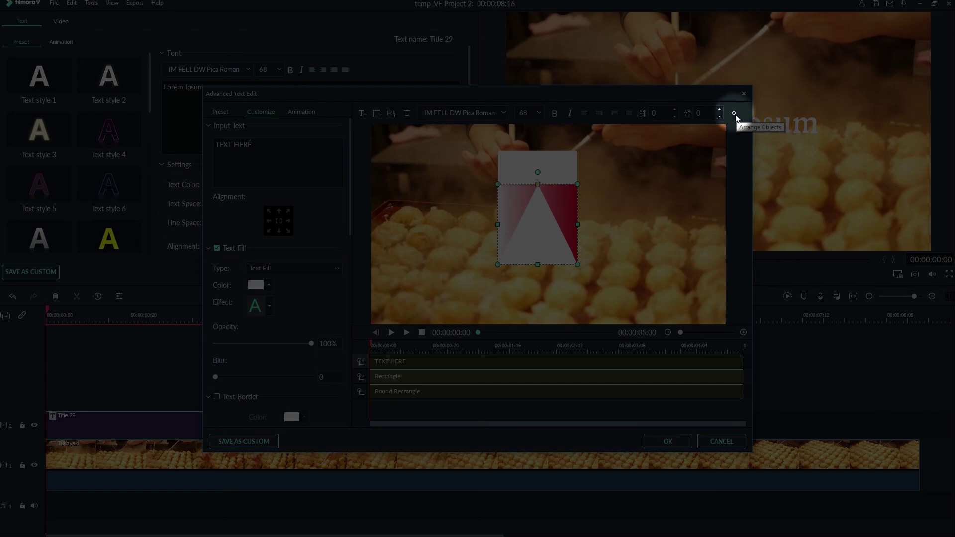
# - Move the triangle backward one layer and bring it back to the front with Arrange Objects
pyautogui.click(735, 114)
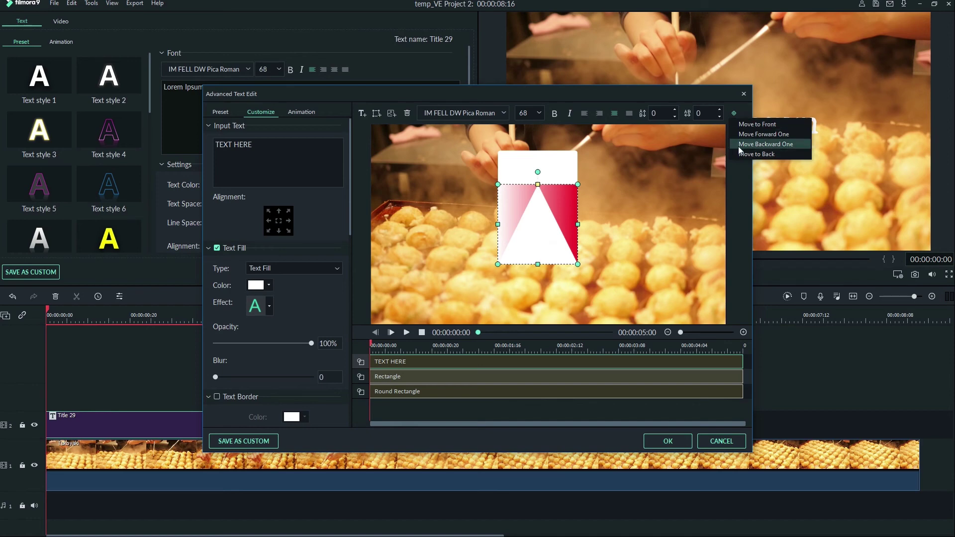
pyautogui.click(738, 146)
pyautogui.click(734, 114)
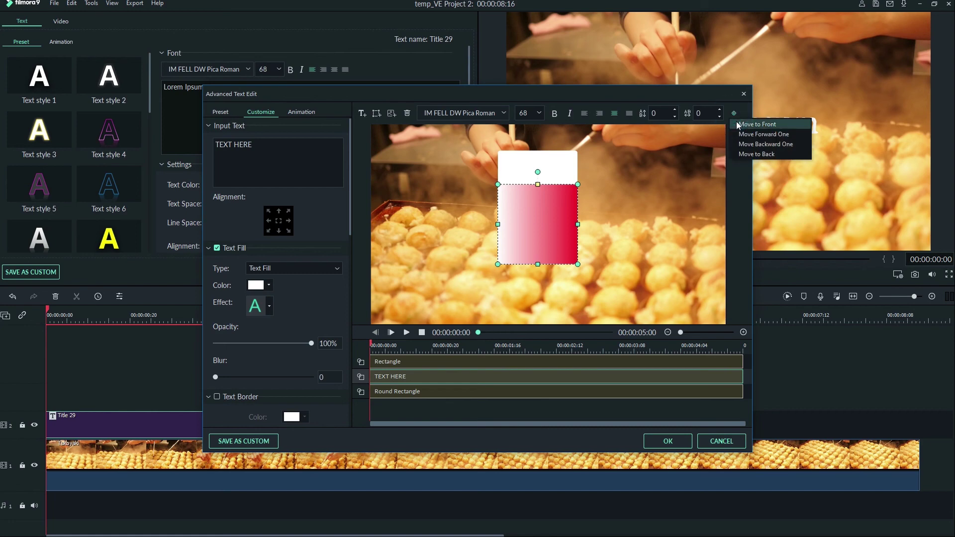
pyautogui.click(736, 126)
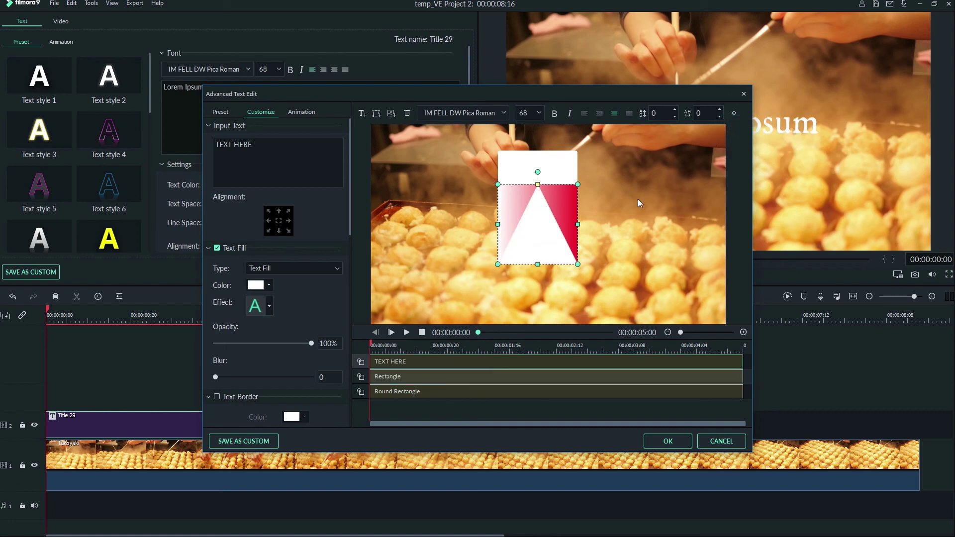
# - Reorder the Round Rectangle track to the top of the layer stack in the title's timeline
pyautogui.click(361, 392)
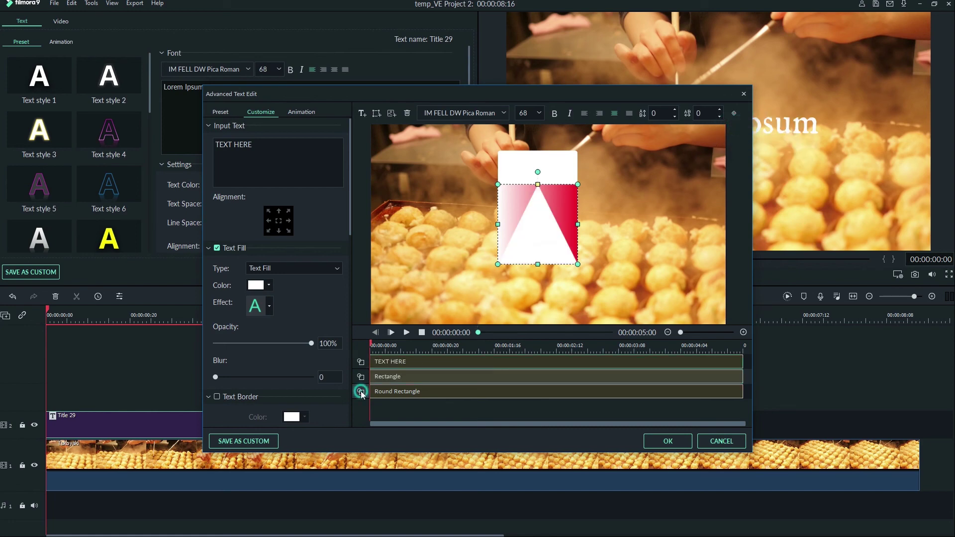
pyautogui.moveTo(362, 394); pyautogui.dragTo(364, 364)
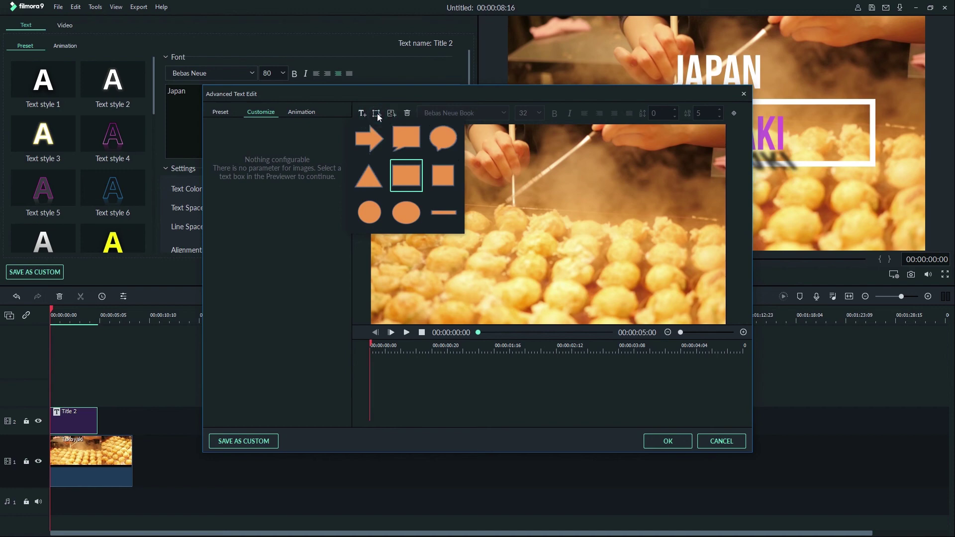
# - Insert a round rectangle shape in the empty Title 2 design and delete its "TEXT HERE" placeholder
pyautogui.click(407, 178)
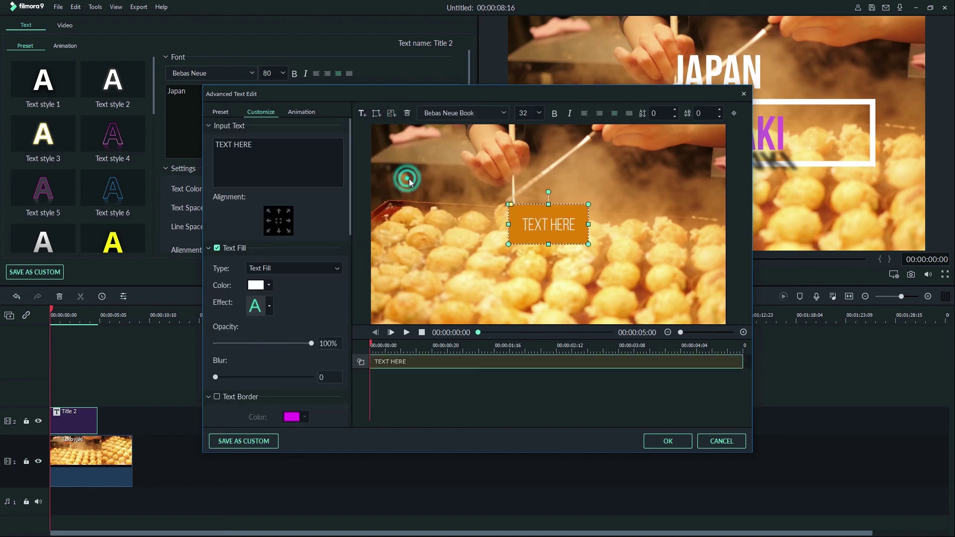
pyautogui.doubleClick(574, 224)
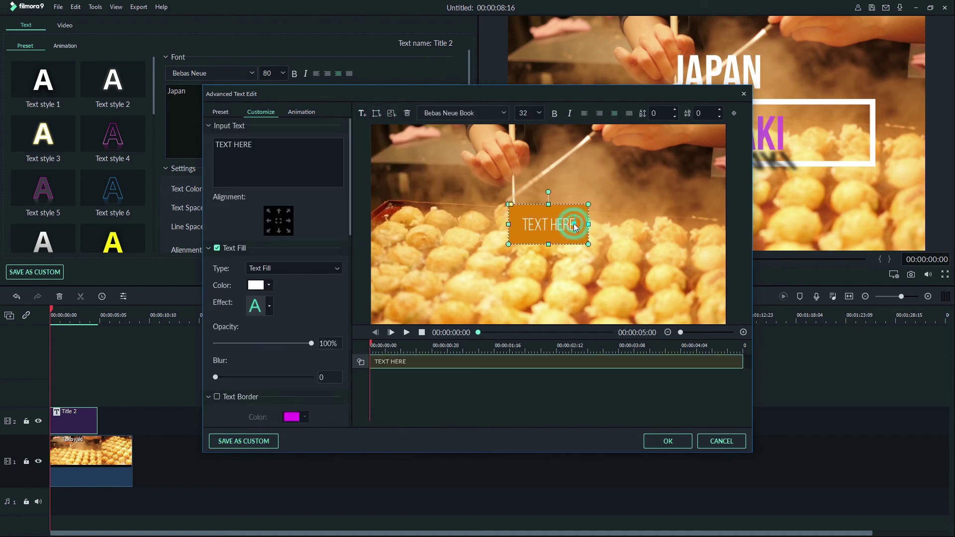
pyautogui.press('BackSpace')
pyautogui.press('BackSpace')
pyautogui.press('BackSpace')
pyautogui.press('BackSpace')
pyautogui.press('BackSpace')
pyautogui.press('BackSpace')
pyautogui.press('BackSpace')
pyautogui.press('BackSpace')
pyautogui.press('BackSpace')
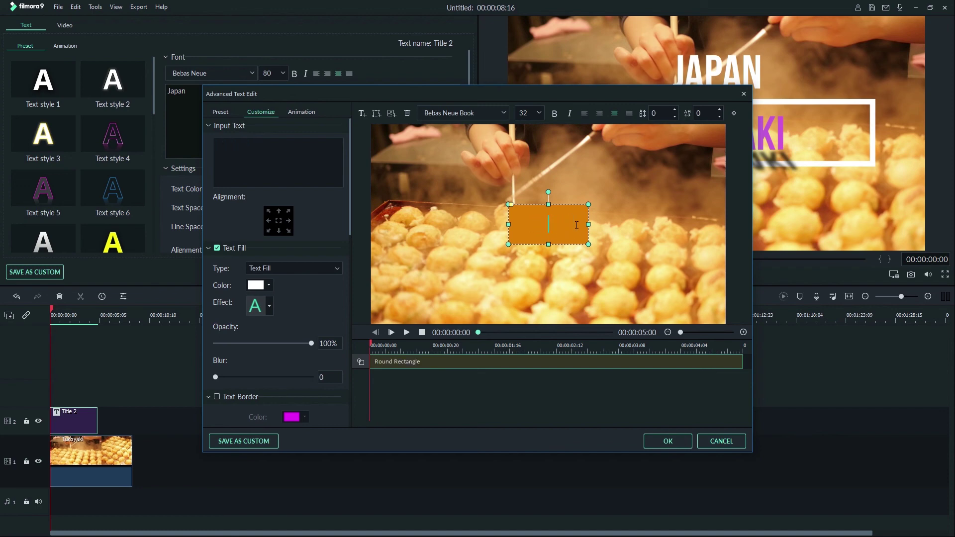
# - Enter "hello" as the round rectangle's text and enlarge the shape outward from its lower-left and upper-right corners
pyautogui.write('hello')
pyautogui.scroll(-10, 293, 278)
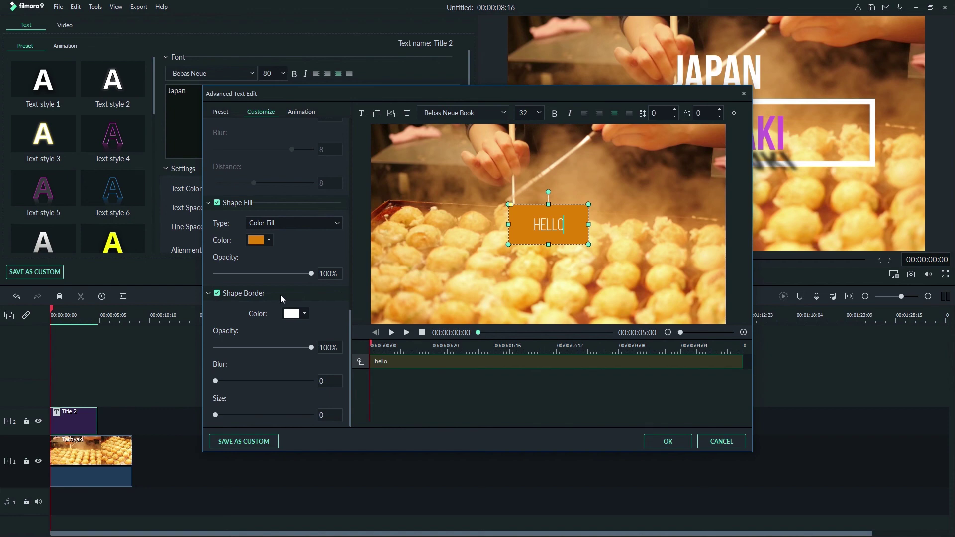
pyautogui.moveTo(509, 244); pyautogui.dragTo(435, 281)
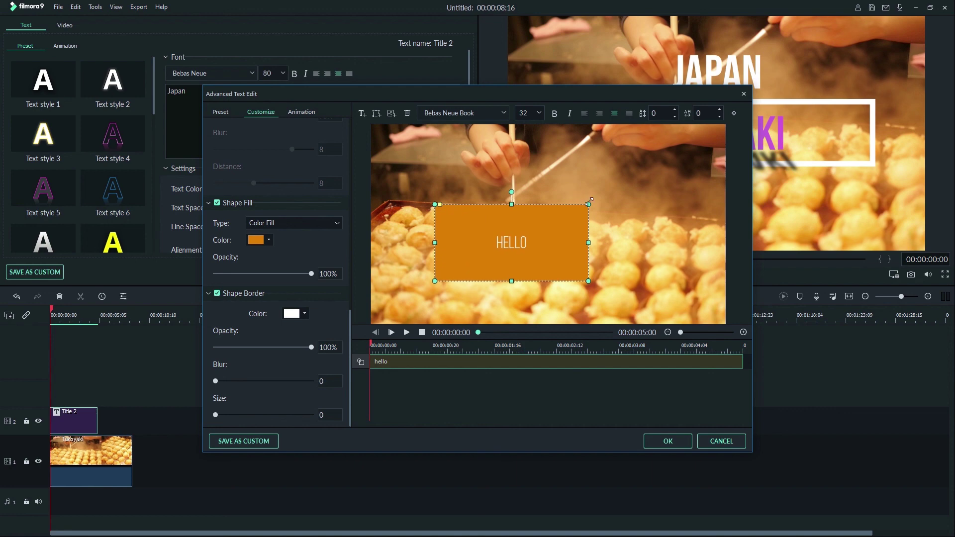
pyautogui.moveTo(590, 201); pyautogui.dragTo(667, 152)
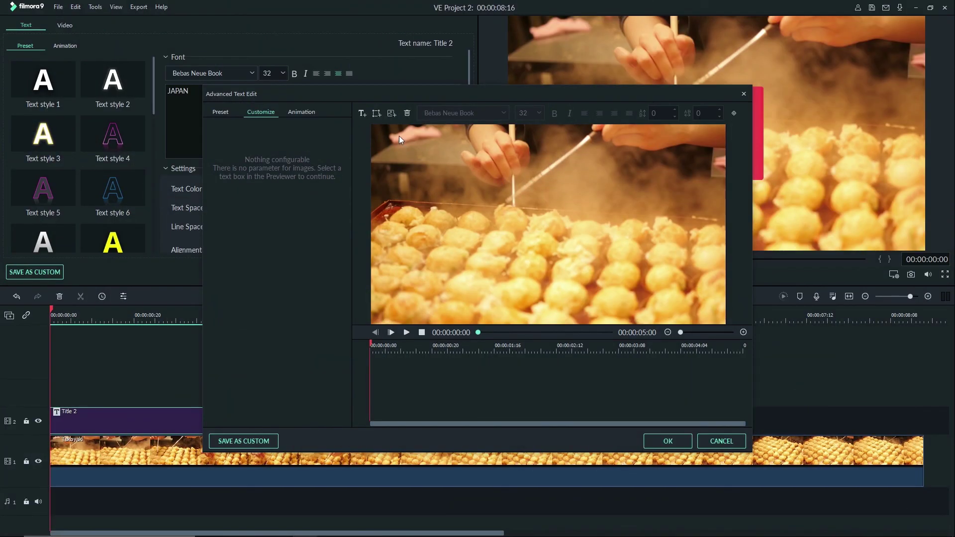
# - Insert the FLAG image from the Japan folder into the empty title design and scale it down, centred in the frame
pyautogui.click(392, 113)
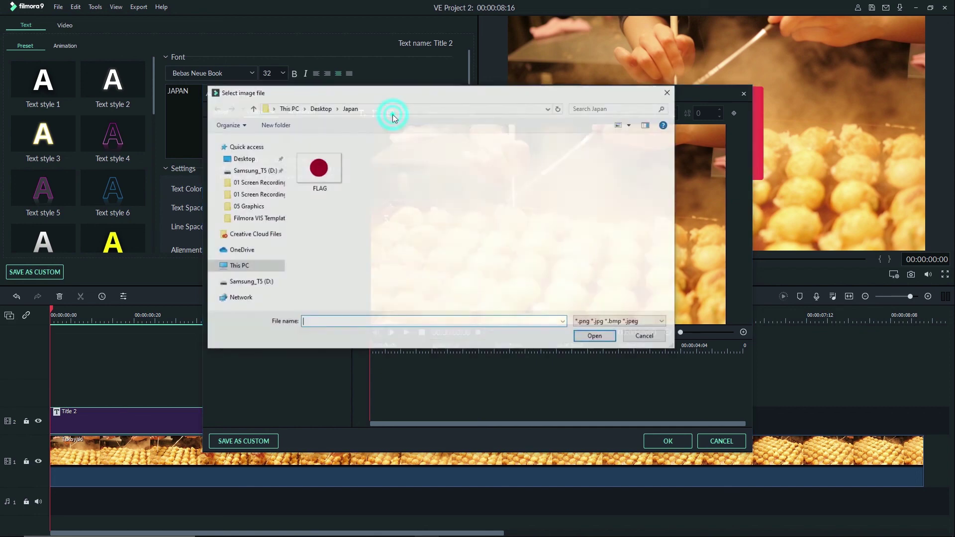
pyautogui.click(328, 165)
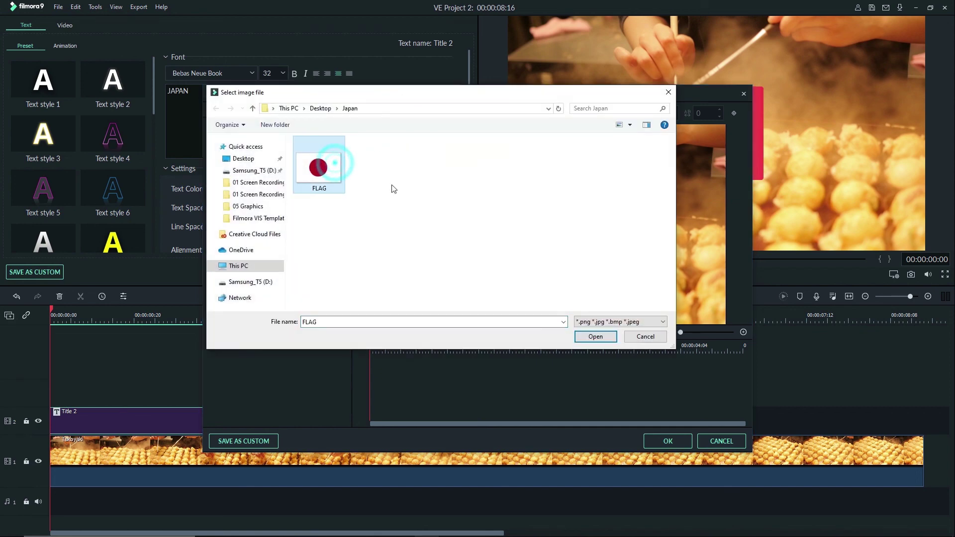
pyautogui.click(599, 336)
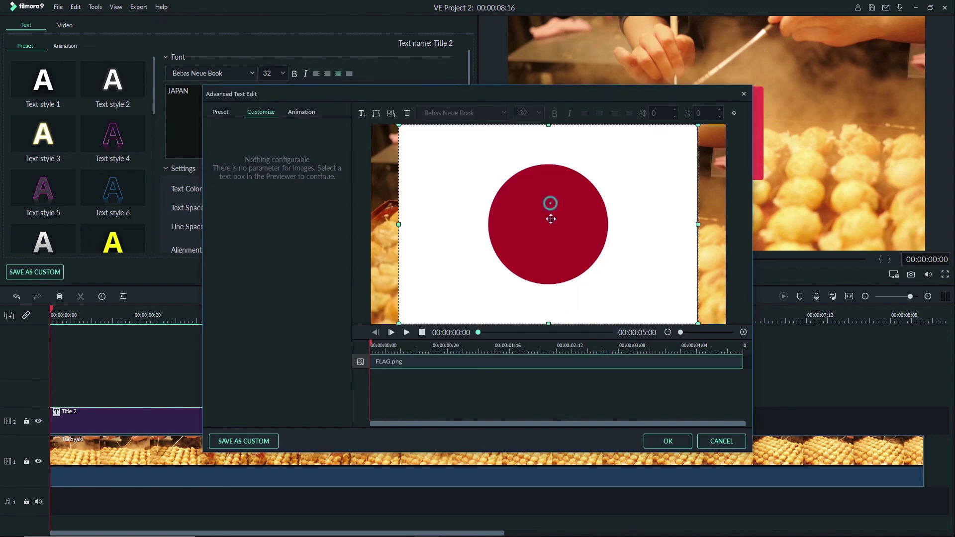
pyautogui.moveTo(549, 211); pyautogui.dragTo(549, 231)
pyautogui.moveTo(395, 143); pyautogui.dragTo(530, 224)
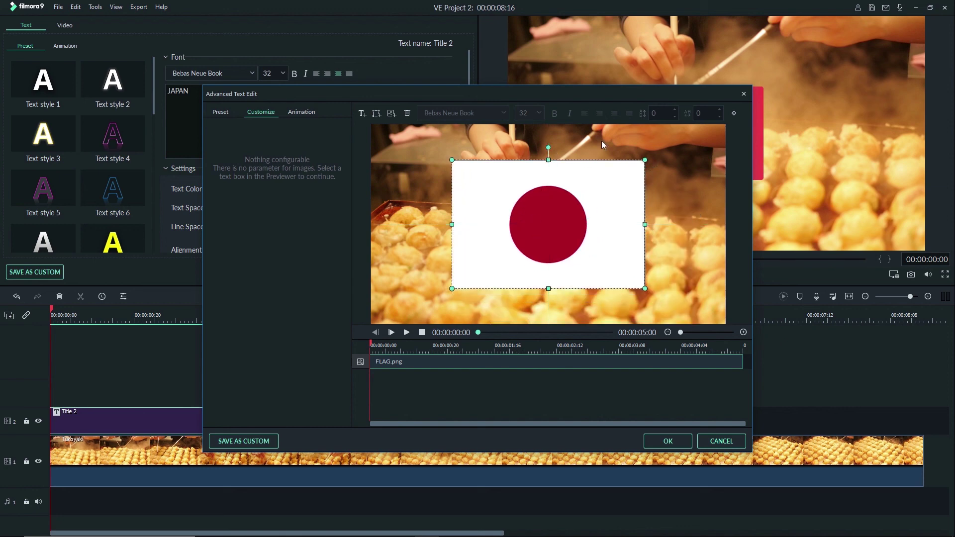